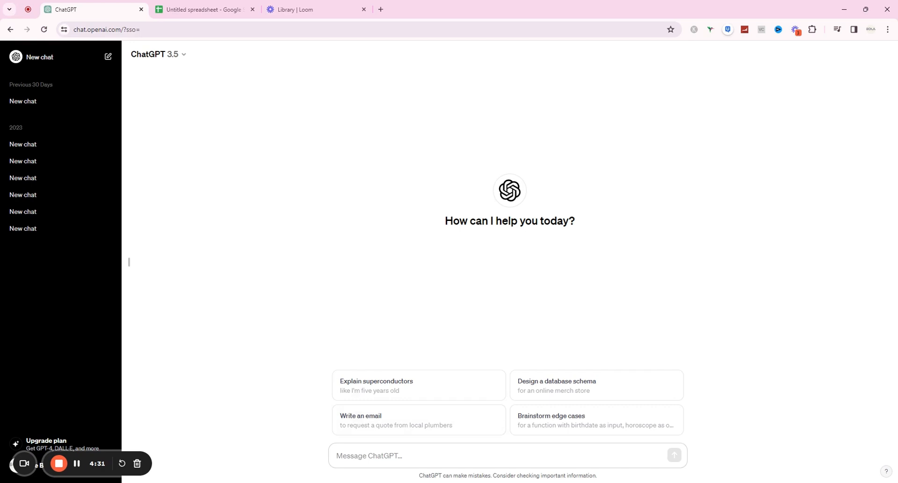
- Ask for a list of 25 space facts in a 2-column table: number order ("Fact 1", "Fact 2", etc.) first, actual fact second
{"action": "type", "text": "Create a list of 25 facts about space. Put it in a table with 2 columns. In the First column put the number order of the fact for example \"Fact 1\", \"Fact 2\", etc.  In the second column, put the actual fact."}
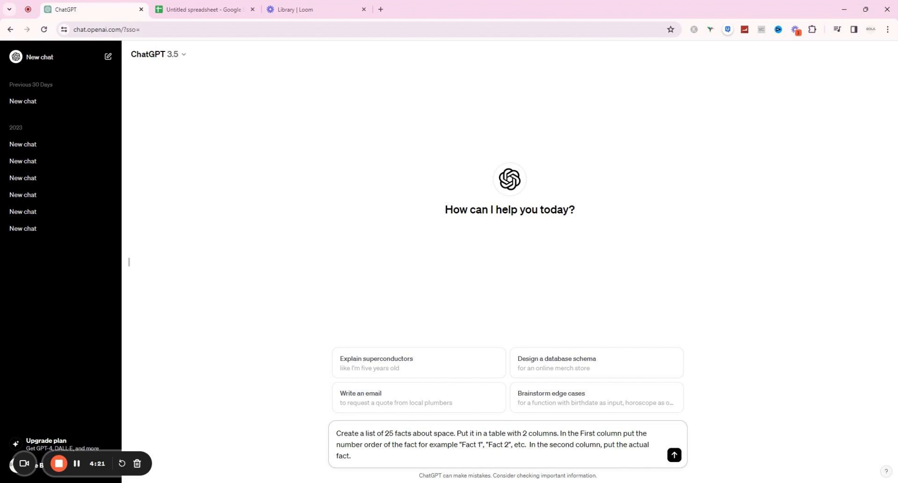
{"action": "left_click", "coordinate": [674, 455]}
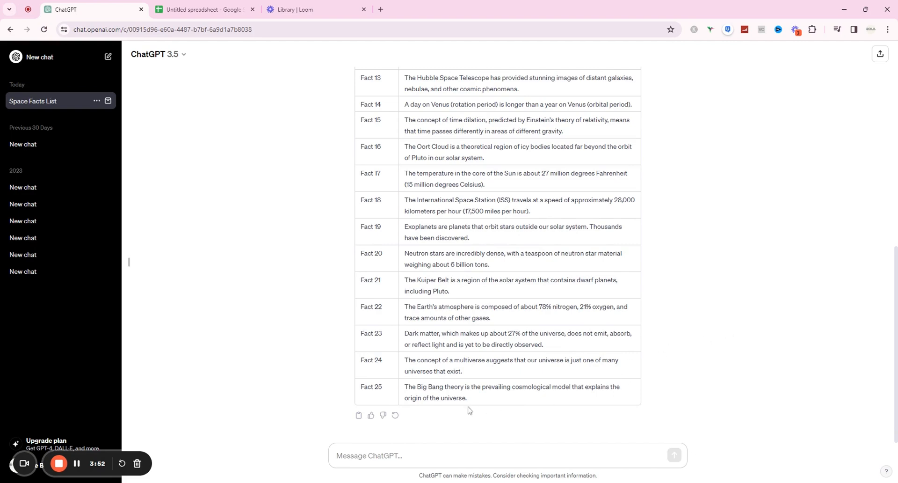
- Copy the whole space facts table and paste it as values only into cell A1 of the untitled Google Sheets spreadsheet
{"action": "scroll", "coordinate": [498, 248], "scroll_direction": "up", "scroll_amount": 8}
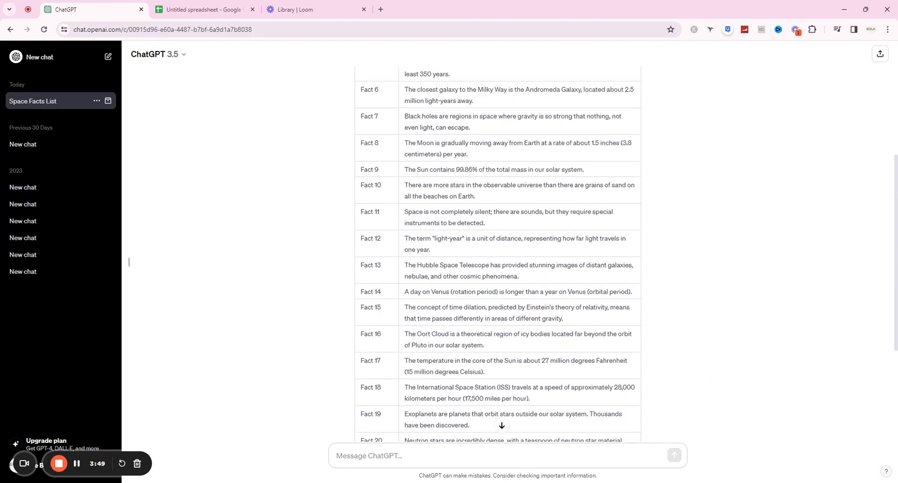
{"action": "scroll", "coordinate": [498, 248], "scroll_direction": "up", "scroll_amount": 1}
{"action": "left_click_drag", "start_coordinate": [360, 161], "coordinate": [641, 393]}
{"action": "left_click", "coordinate": [215, 13]}
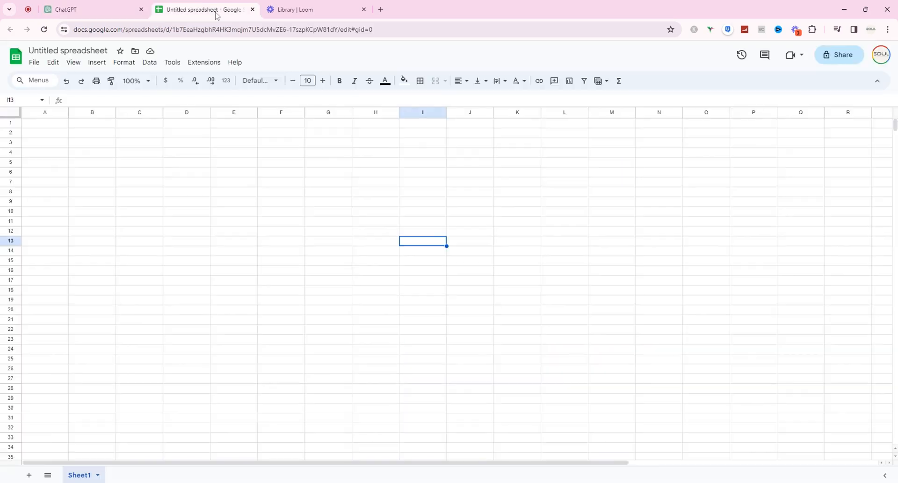
{"action": "left_click", "coordinate": [48, 125]}
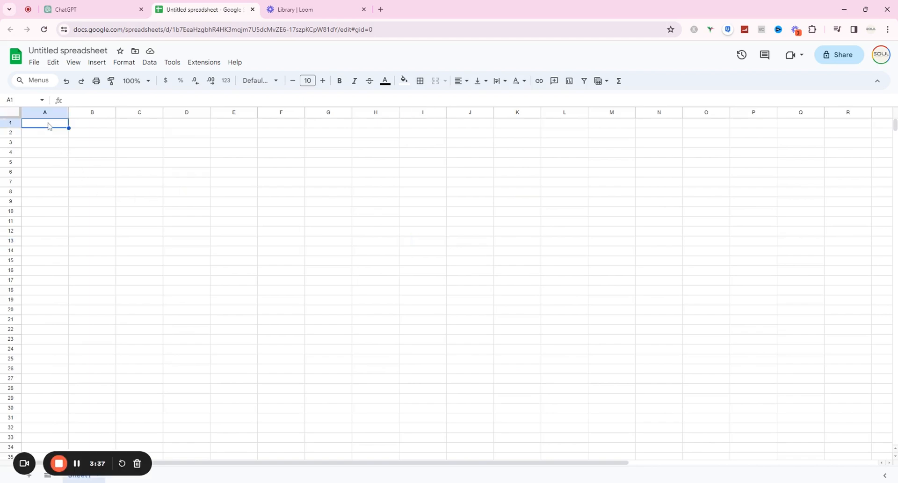
{"action": "right_click", "coordinate": [52, 128]}
{"action": "mouse_move", "coordinate": [155, 180]}
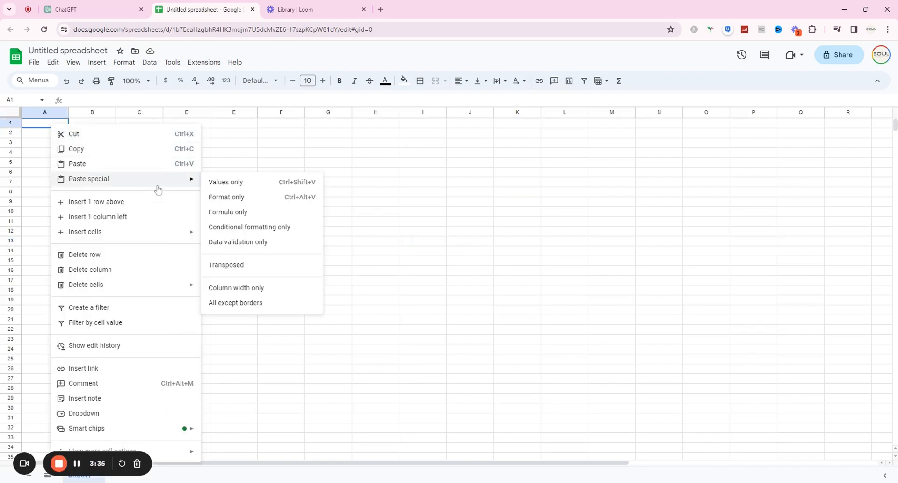
{"action": "left_click", "coordinate": [224, 184]}
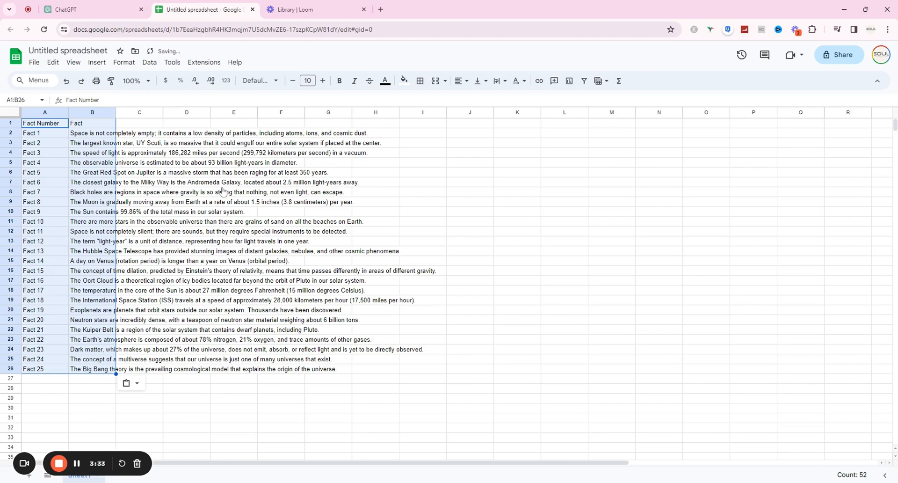
{"action": "left_click", "coordinate": [442, 310]}
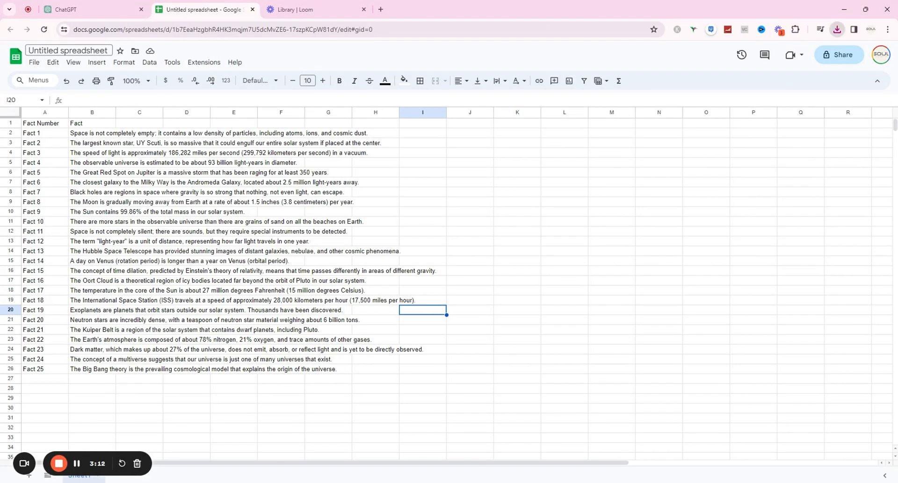
- Rename the spreadsheet as "Space Facts"
{"action": "left_click", "coordinate": [68, 51]}
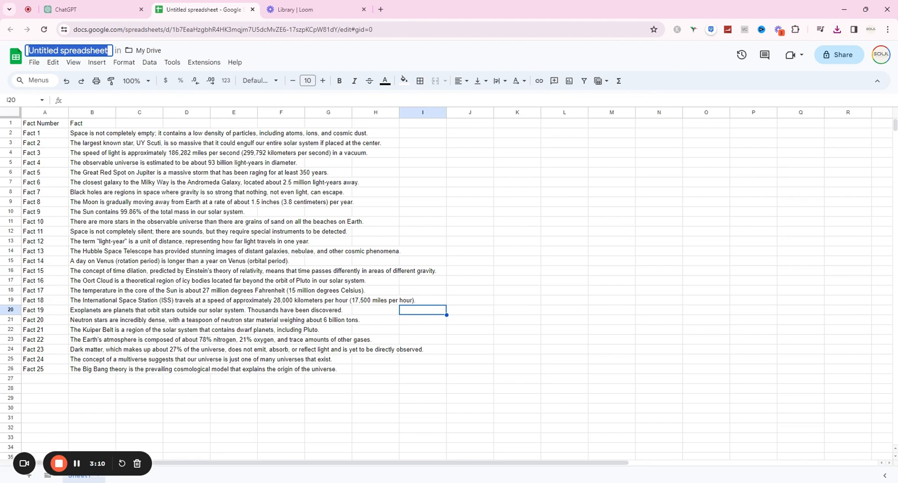
{"action": "type", "text": "Space"}
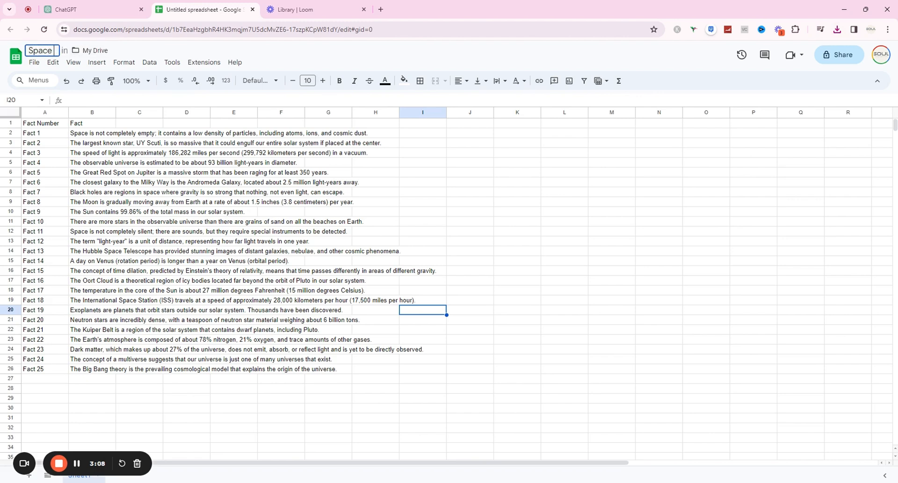
{"action": "type", "text": " Facts"}
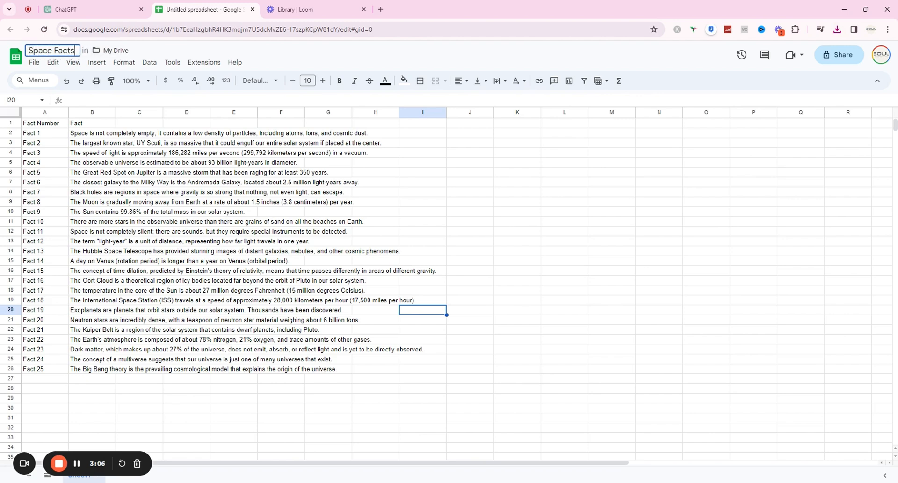
{"action": "key", "text": "Return"}
- Download the Space Facts spreadsheet in Comma Separated Values (.csv) format
{"action": "left_click", "coordinate": [35, 62]}
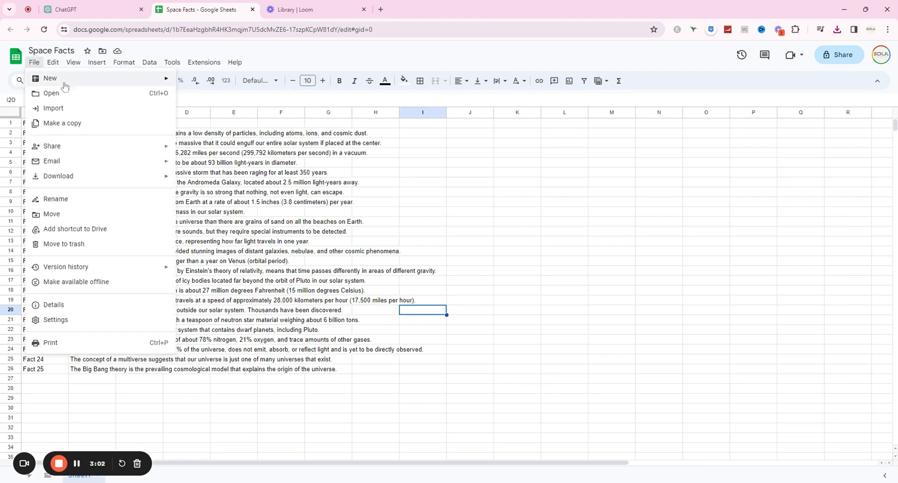
{"action": "mouse_move", "coordinate": [119, 177]}
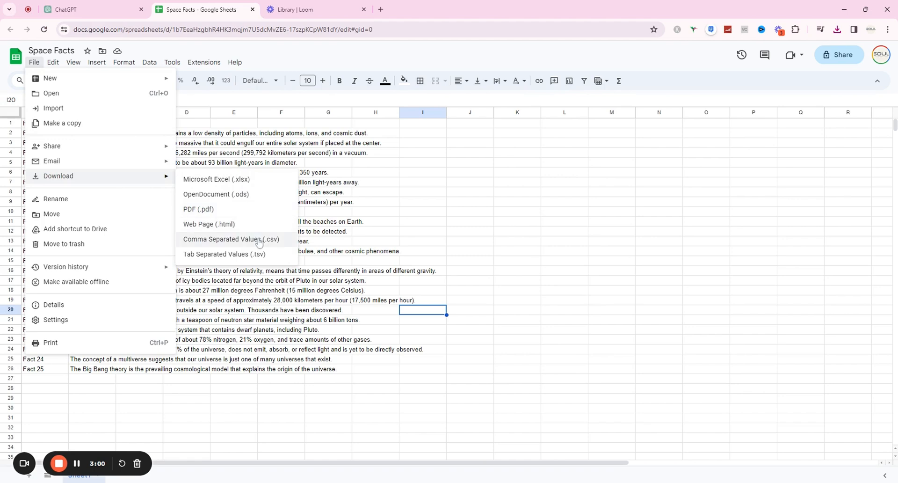
{"action": "left_click", "coordinate": [286, 246]}
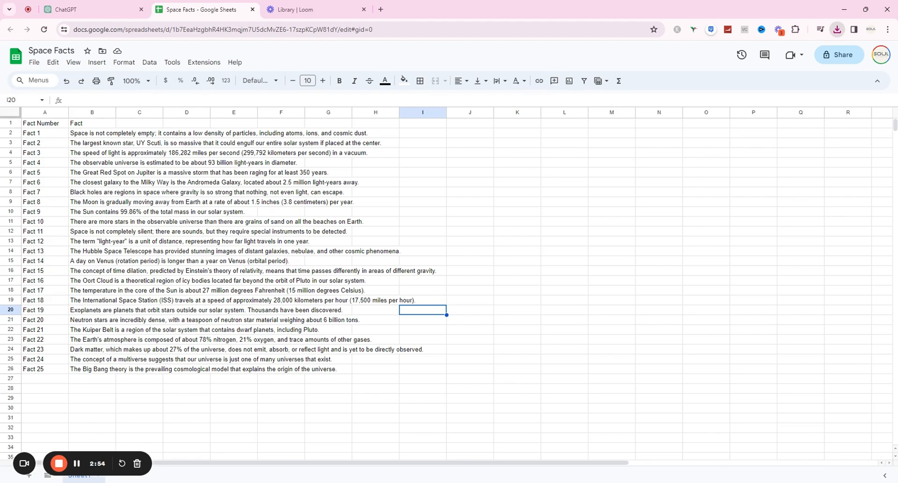
{"action": "left_click", "coordinate": [790, 211]}
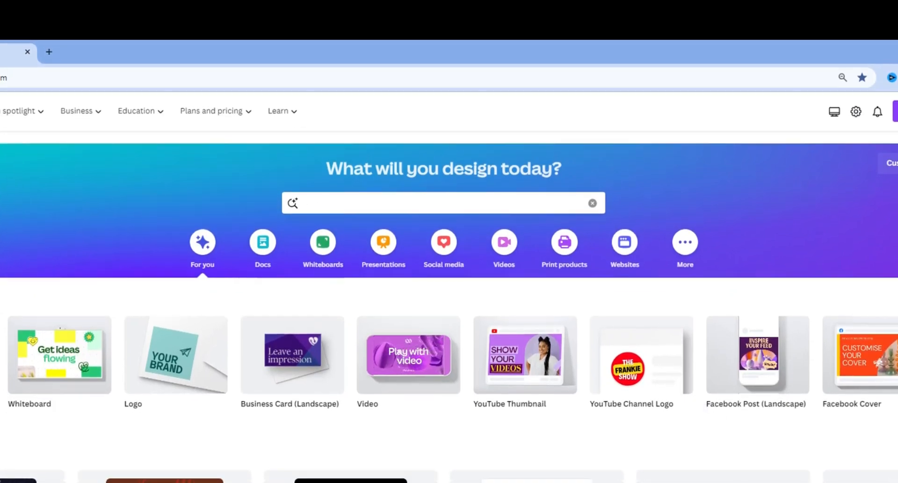
- Switch to Canva and search its templates for "youtube shorts"
{"action": "left_click", "coordinate": [307, 199]}
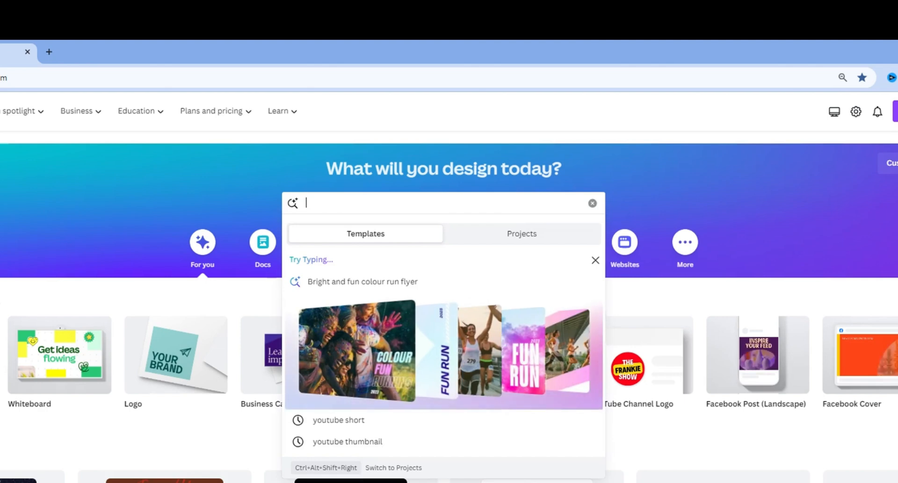
{"action": "type", "text": "youtube shorts"}
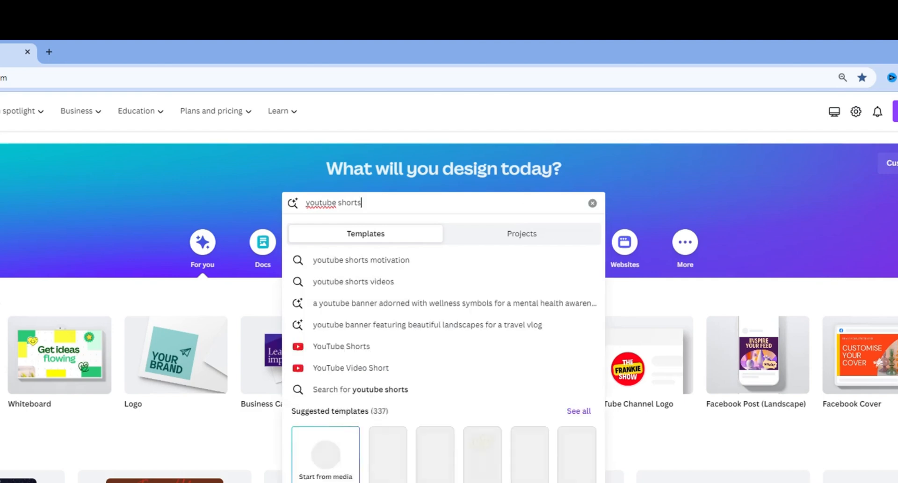
{"action": "key", "text": "Return"}
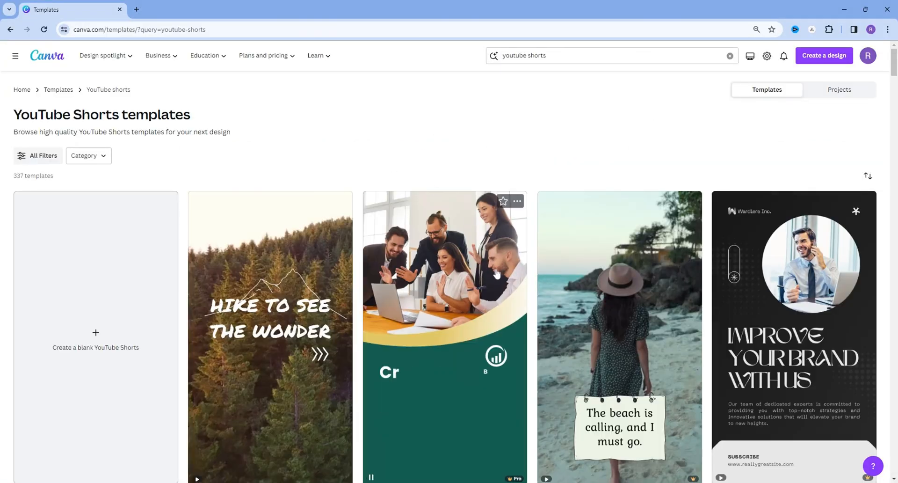
- Browse the YouTube Shorts templates and related designs for a background that suits a space facts video
{"action": "mouse_move", "coordinate": [239, 306]}
{"action": "scroll", "coordinate": [415, 349], "scroll_direction": "down", "scroll_amount": 3}
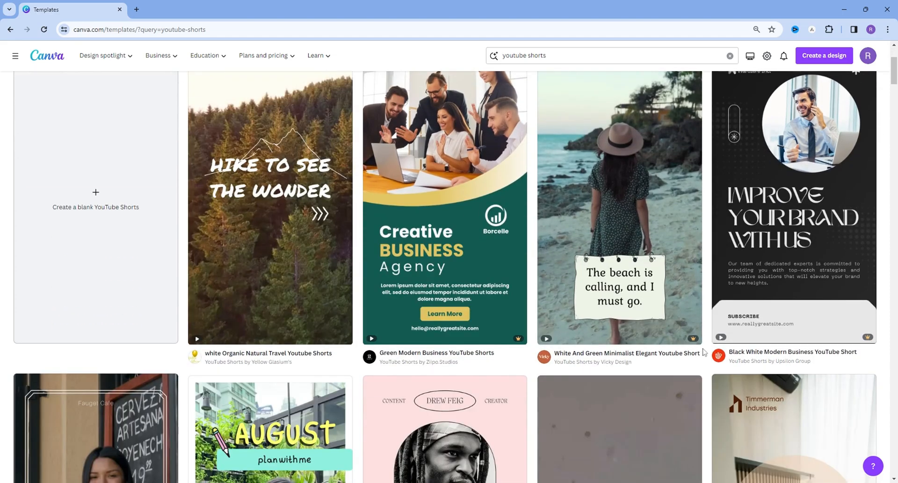
{"action": "scroll", "coordinate": [472, 348], "scroll_direction": "down", "scroll_amount": 3}
{"action": "scroll", "coordinate": [311, 361], "scroll_direction": "down", "scroll_amount": 4}
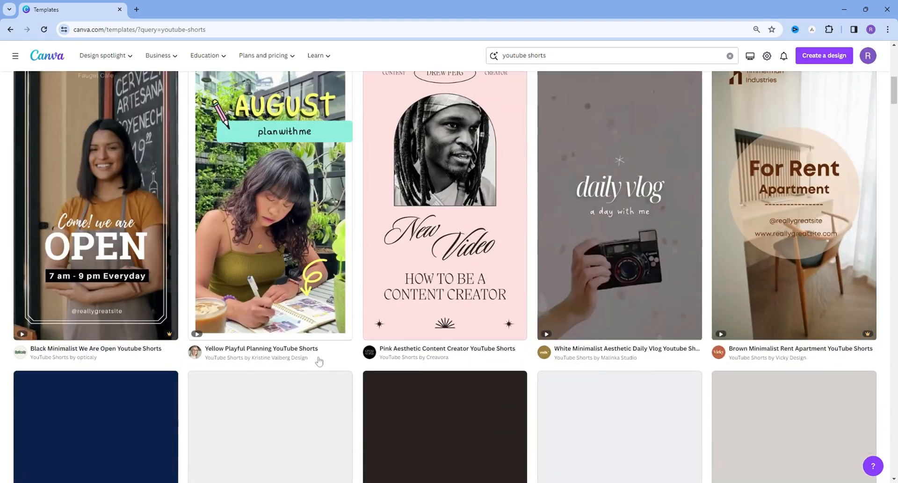
{"action": "scroll", "coordinate": [516, 354], "scroll_direction": "down", "scroll_amount": 4}
{"action": "scroll", "coordinate": [516, 354], "scroll_direction": "down", "scroll_amount": 3}
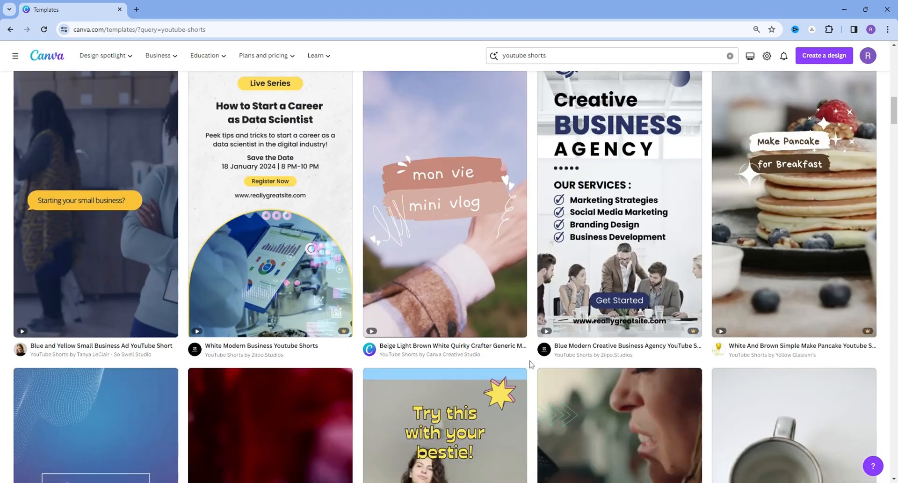
{"action": "scroll", "coordinate": [367, 358], "scroll_direction": "down", "scroll_amount": 5}
{"action": "scroll", "coordinate": [367, 358], "scroll_direction": "down", "scroll_amount": 4}
{"action": "scroll", "coordinate": [554, 347], "scroll_direction": "up", "scroll_amount": 7}
{"action": "scroll", "coordinate": [427, 321], "scroll_direction": "down", "scroll_amount": 20}
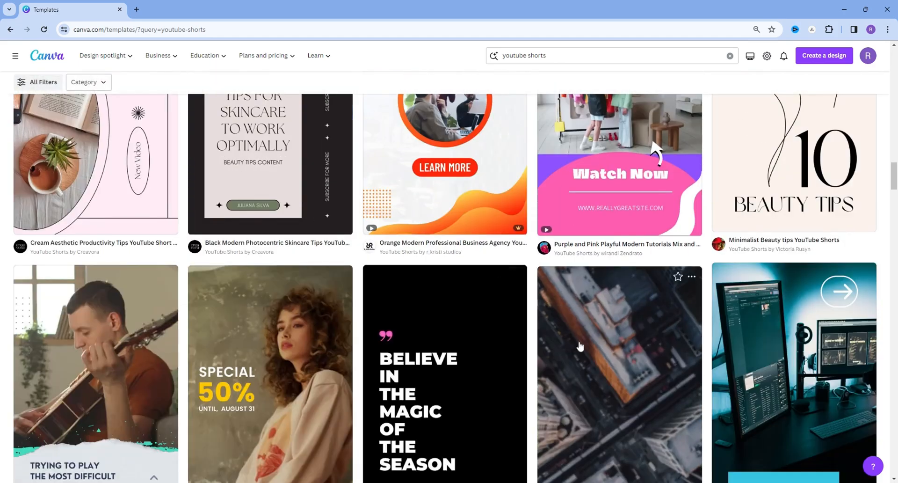
{"action": "scroll", "coordinate": [514, 346], "scroll_direction": "down", "scroll_amount": 8}
{"action": "scroll", "coordinate": [496, 344], "scroll_direction": "down", "scroll_amount": 7}
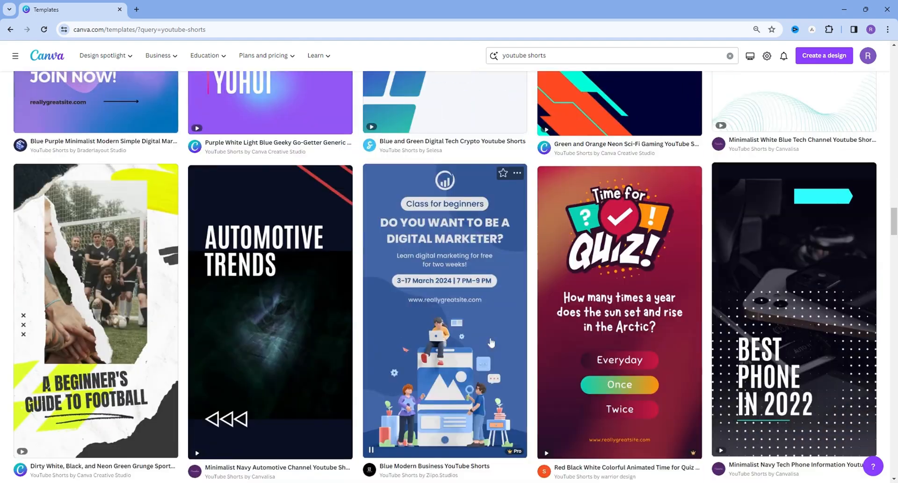
{"action": "scroll", "coordinate": [476, 338], "scroll_direction": "down", "scroll_amount": 6}
{"action": "scroll", "coordinate": [476, 338], "scroll_direction": "down", "scroll_amount": 6}
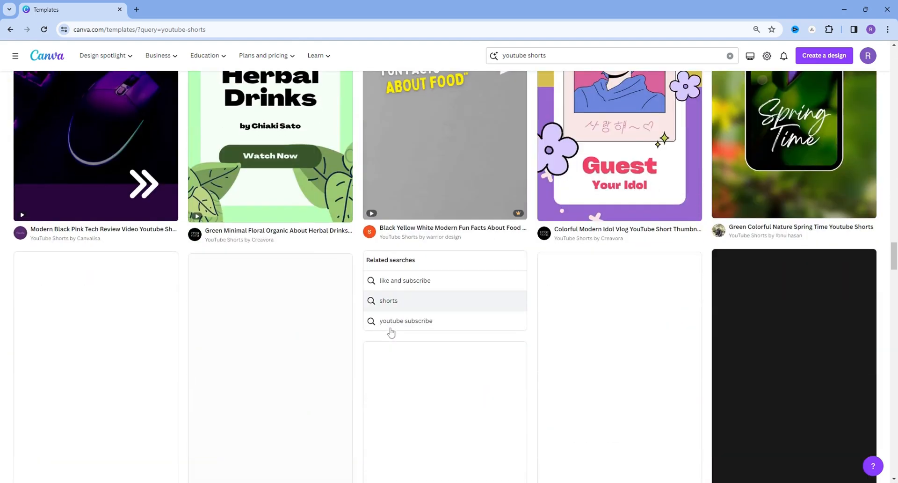
{"action": "scroll", "coordinate": [495, 352], "scroll_direction": "down", "scroll_amount": 6}
{"action": "scroll", "coordinate": [503, 361], "scroll_direction": "down", "scroll_amount": 6}
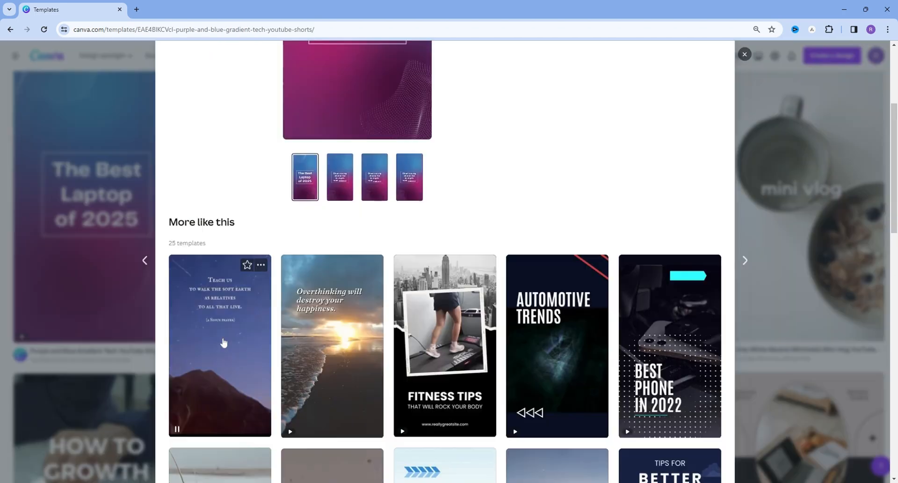
- Pick the "Black White Simple Good Night Instagram Reel" from the similar templates and open it for customising
{"action": "left_click", "coordinate": [224, 344]}
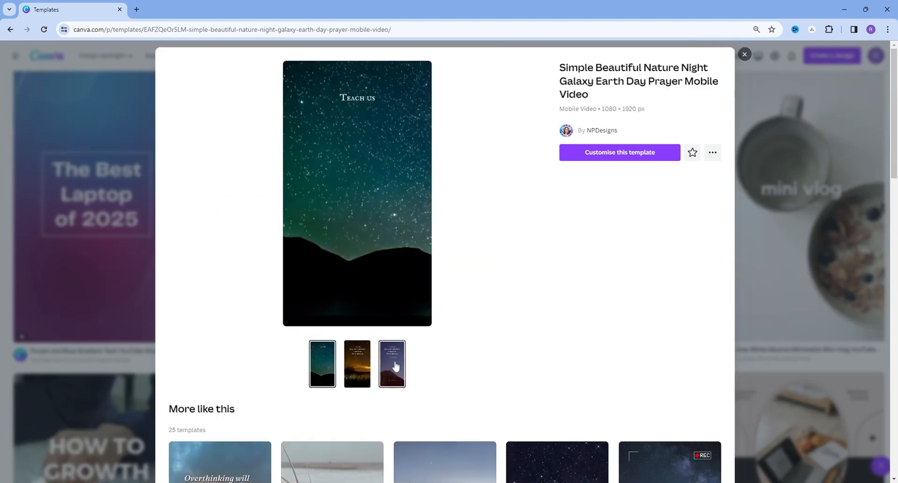
{"action": "scroll", "coordinate": [484, 367], "scroll_direction": "down", "scroll_amount": 5}
{"action": "scroll", "coordinate": [529, 374], "scroll_direction": "up", "scroll_amount": 1}
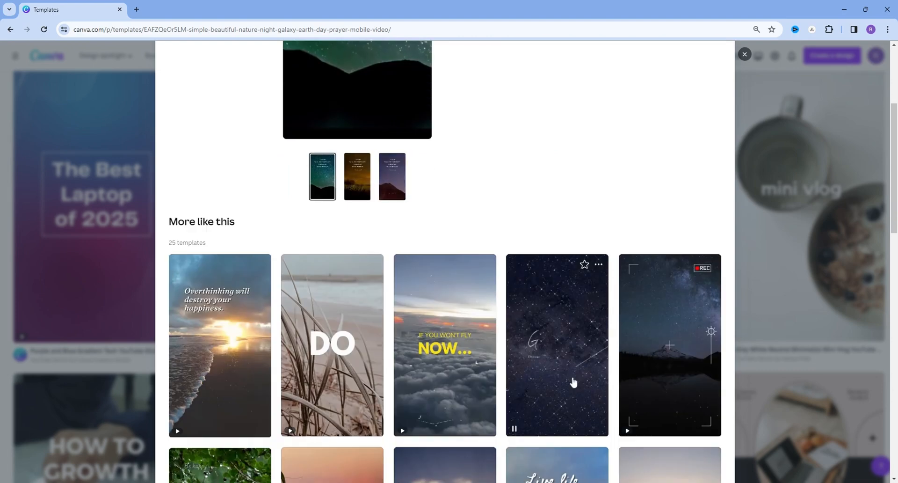
{"action": "left_click", "coordinate": [573, 382]}
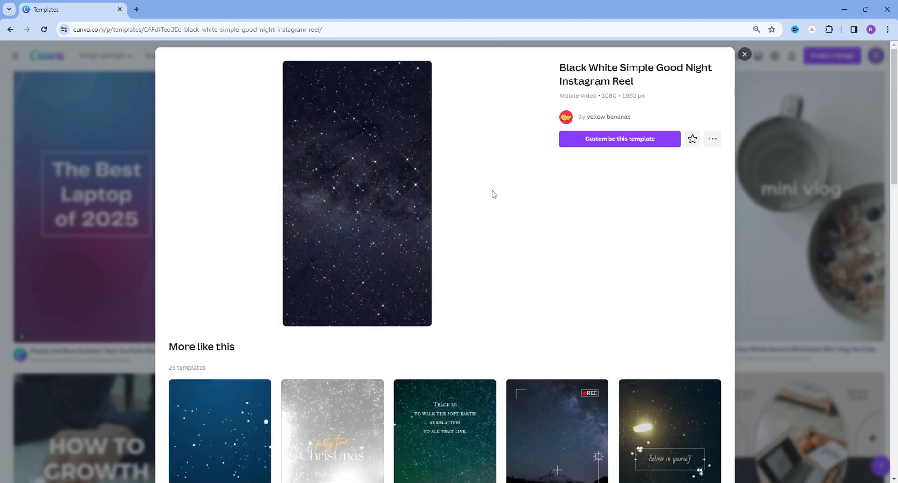
{"action": "left_click", "coordinate": [623, 139]}
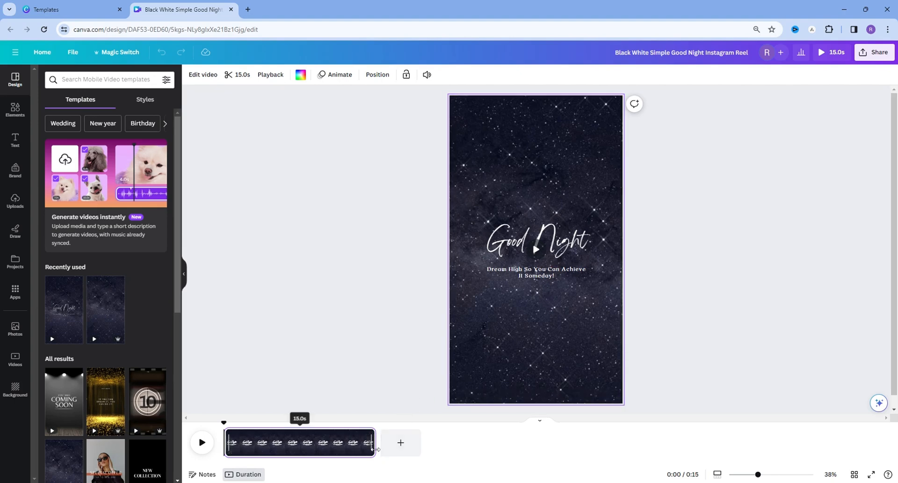
- Shorten the Good Night video page to 8.0 seconds and select its starry background
{"action": "left_click_drag", "start_coordinate": [373, 443], "coordinate": [370, 443]}
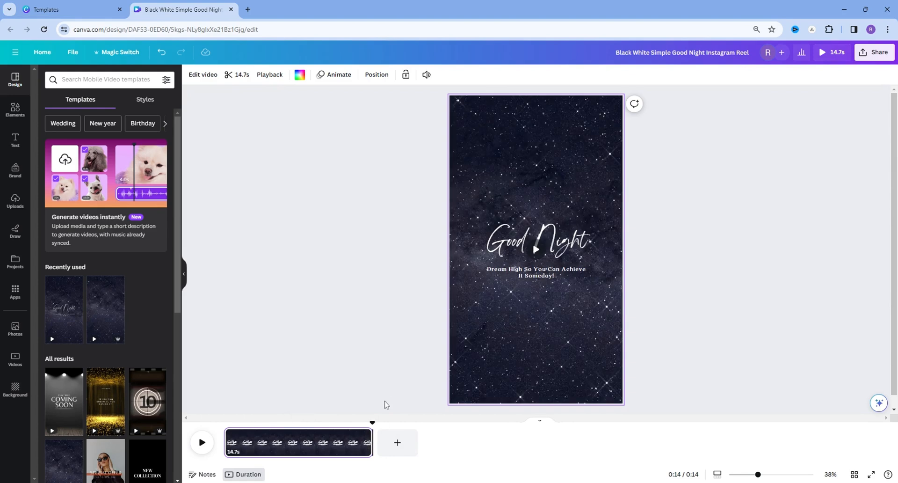
{"action": "left_click_drag", "start_coordinate": [372, 443], "coordinate": [305, 451]}
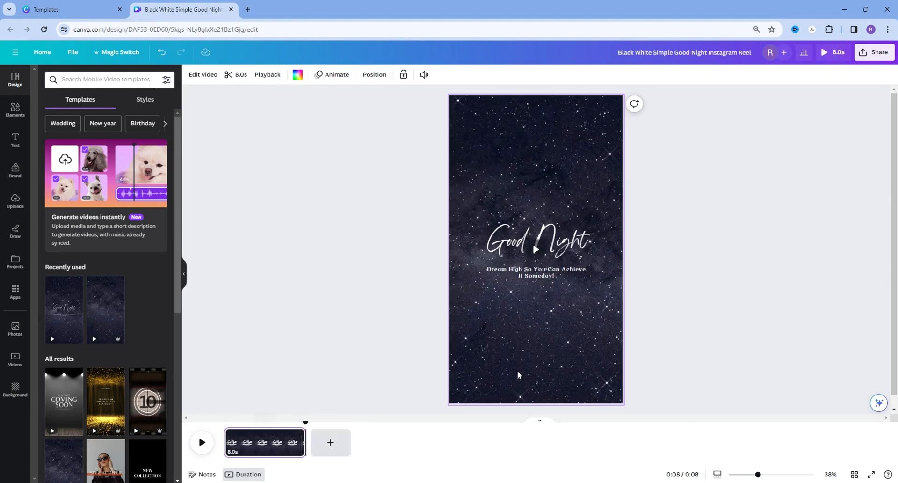
{"action": "left_click", "coordinate": [552, 358]}
- Search the elements for "space" videos and add the 21.0-second clip of Earth's blue horizon to the page
{"action": "left_click", "coordinate": [15, 110]}
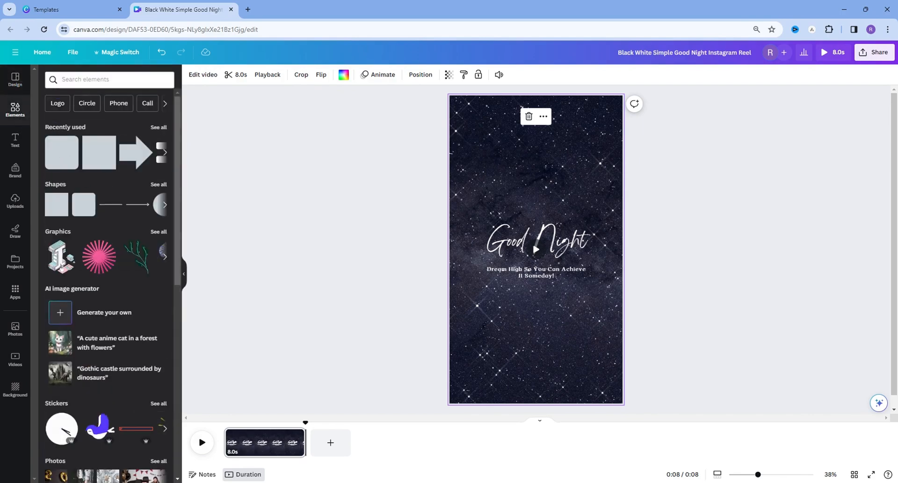
{"action": "left_click", "coordinate": [103, 79]}
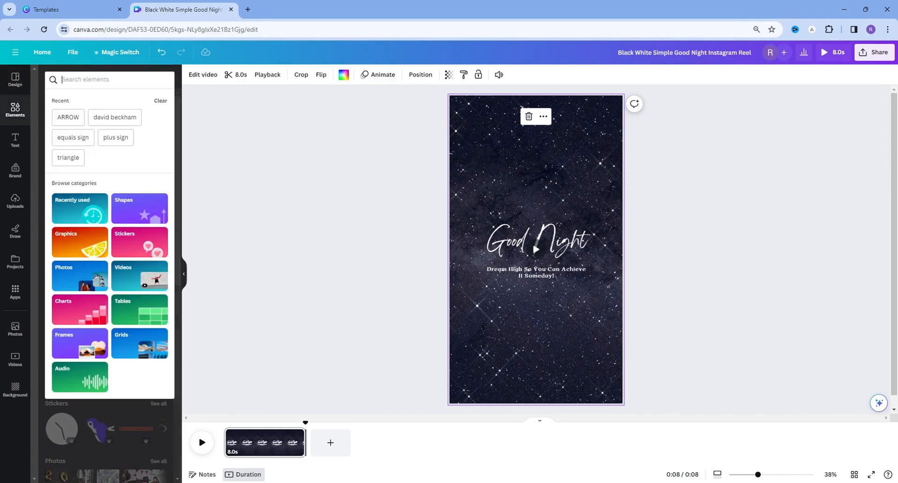
{"action": "type", "text": "space"}
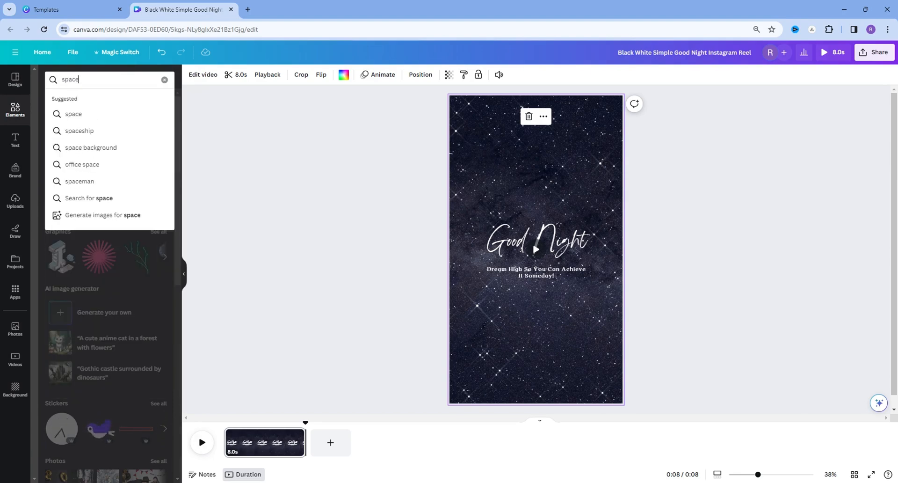
{"action": "key", "text": "Return"}
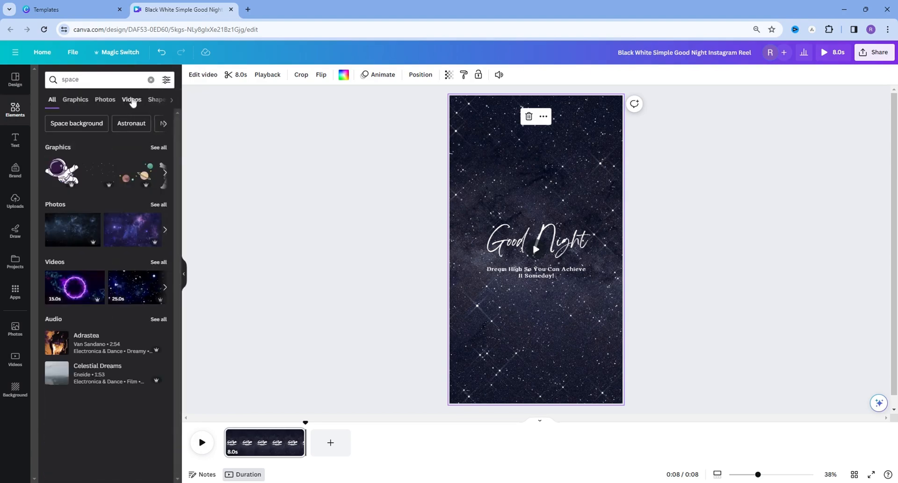
{"action": "left_click", "coordinate": [130, 99]}
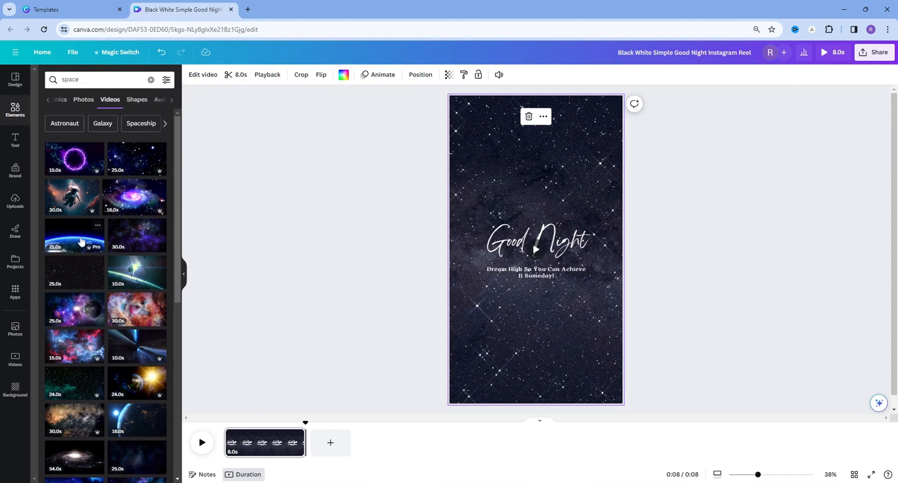
{"action": "left_click", "coordinate": [82, 242]}
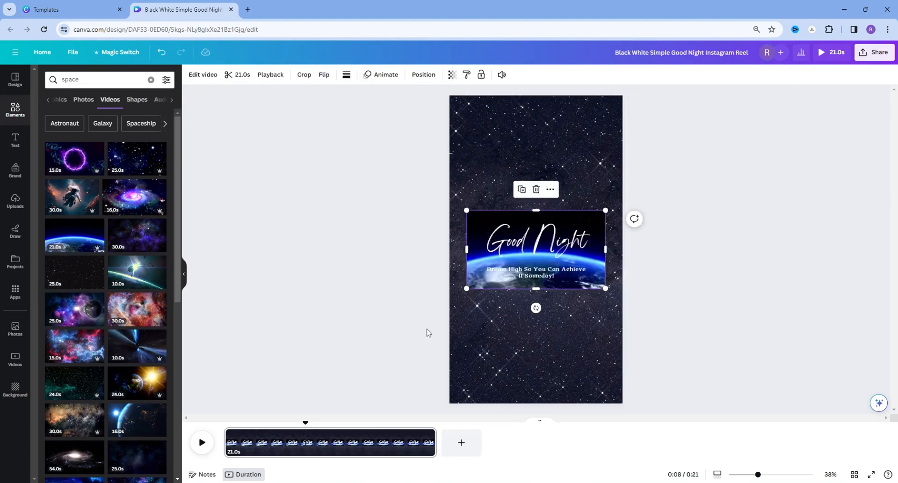
- Delete the starry background video behind the Good Night heading
{"action": "right_click", "coordinate": [585, 155]}
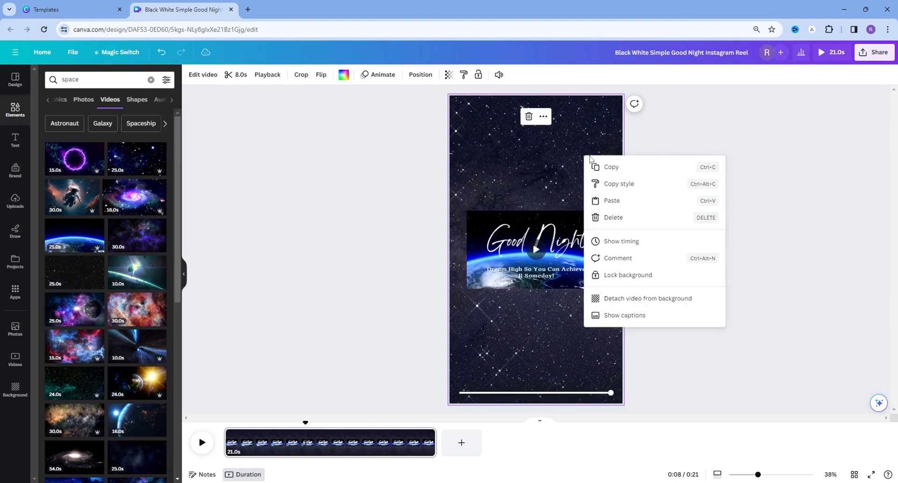
{"action": "left_click", "coordinate": [627, 215]}
{"action": "left_click", "coordinate": [599, 225]}
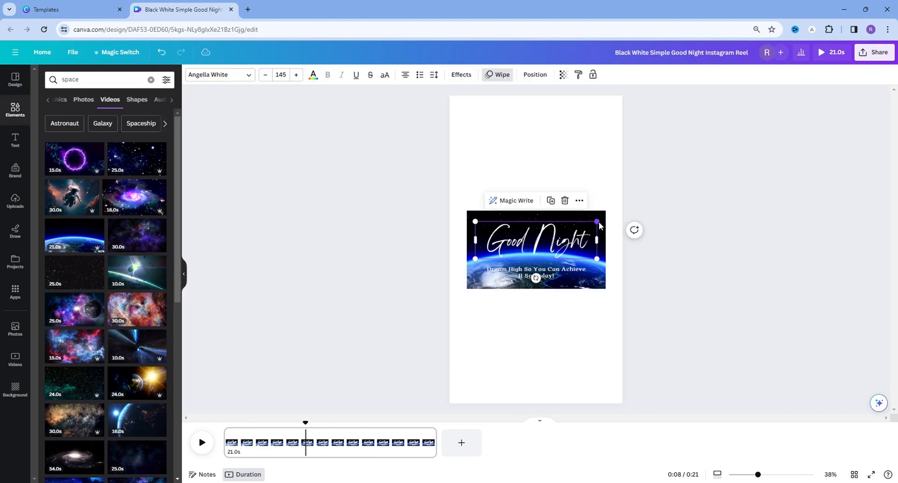
- Enlarge the Earth horizon clip until it covers the whole page and briefly play it as a preview
{"action": "left_click", "coordinate": [605, 216]}
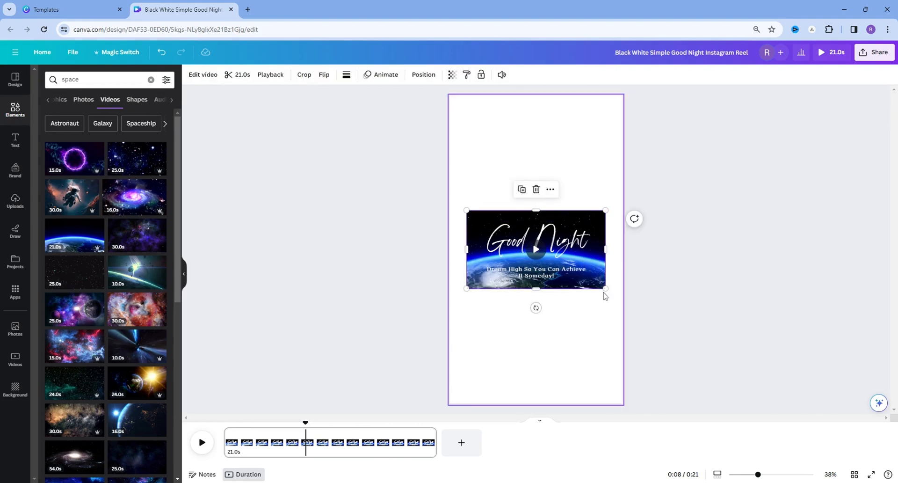
{"action": "left_click_drag", "start_coordinate": [605, 288], "coordinate": [658, 400]}
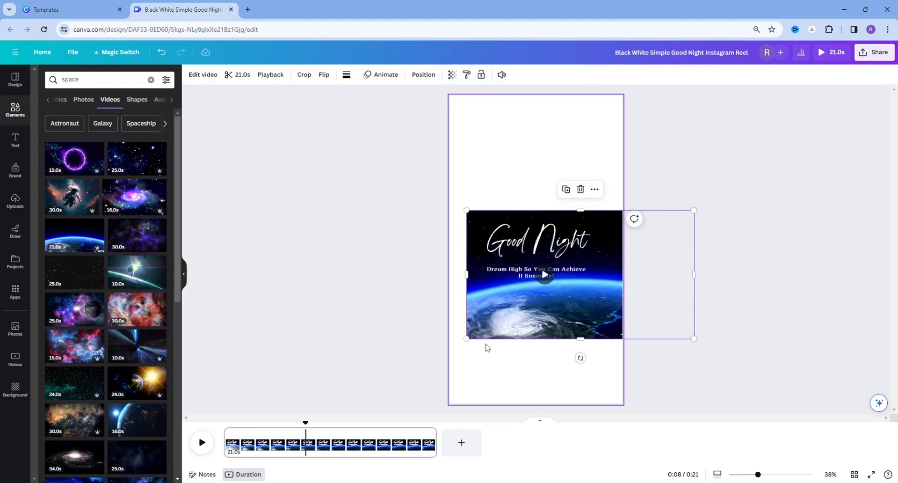
{"action": "left_click_drag", "start_coordinate": [469, 339], "coordinate": [404, 420]}
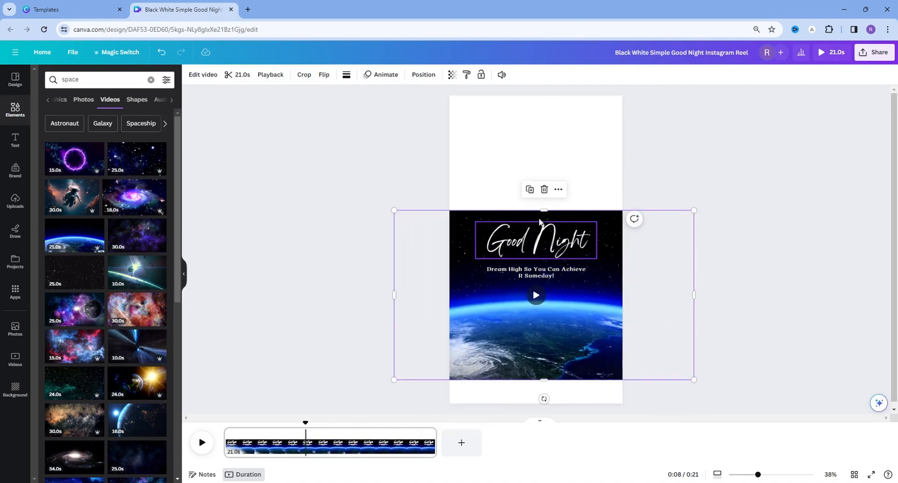
{"action": "left_click_drag", "start_coordinate": [544, 212], "coordinate": [544, 94]}
{"action": "left_click_drag", "start_coordinate": [544, 379], "coordinate": [585, 414]}
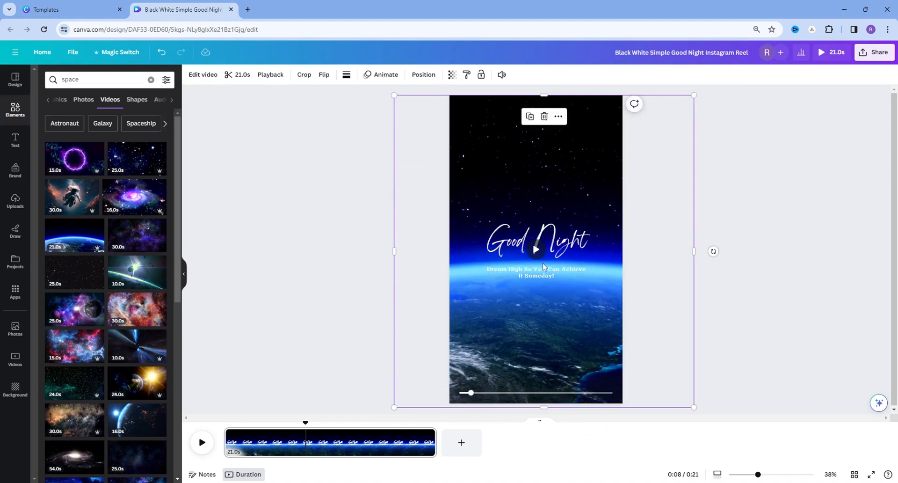
{"action": "left_click", "coordinate": [536, 250]}
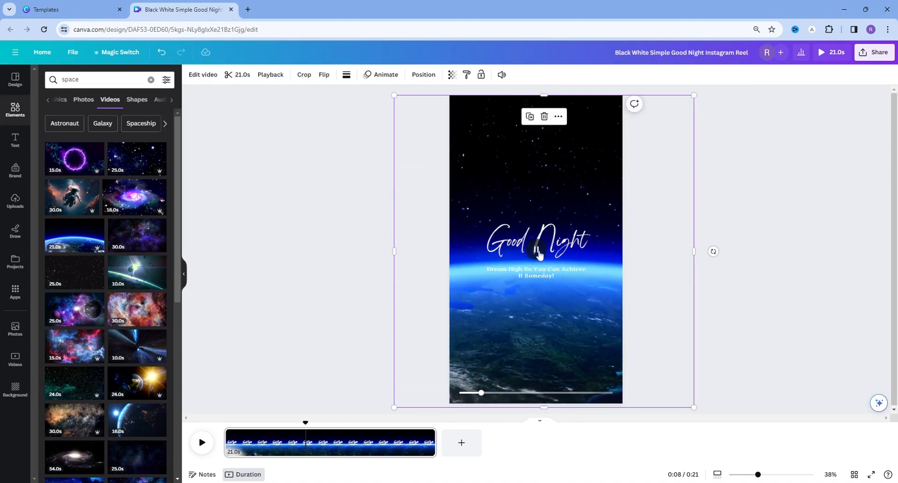
{"action": "left_click", "coordinate": [537, 251]}
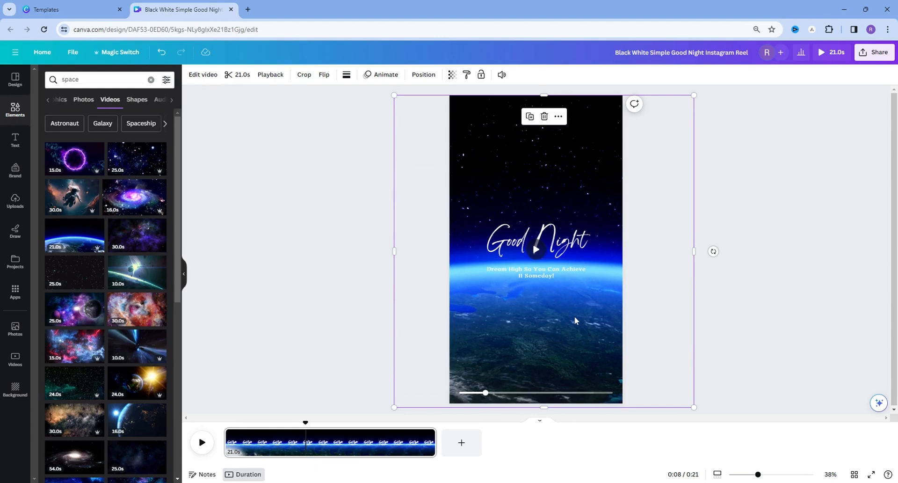
- Delete the subtitle text "Dream High So You Can Achieve It Someday!" below the heading
{"action": "left_click", "coordinate": [542, 274]}
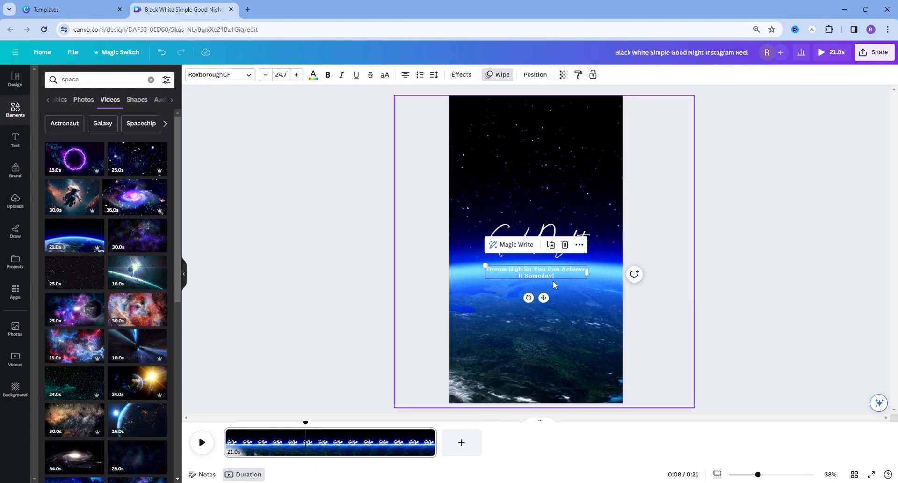
{"action": "left_click", "coordinate": [558, 276]}
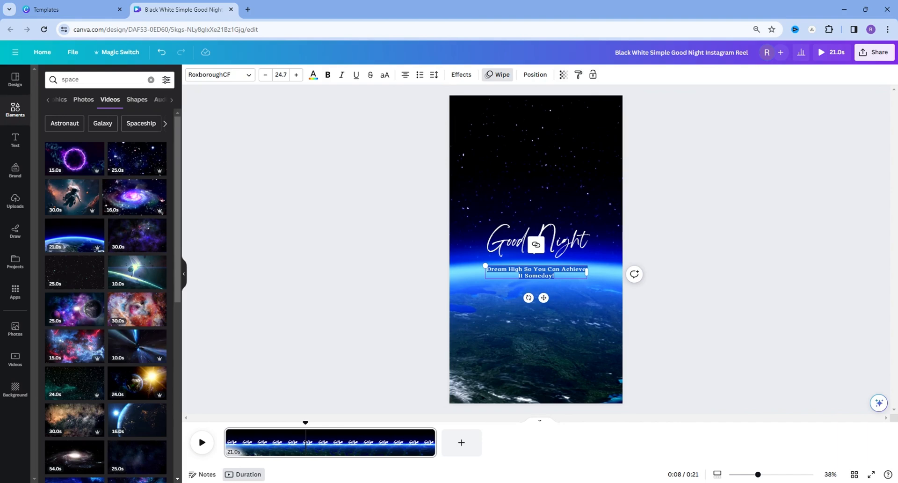
{"action": "left_click", "coordinate": [568, 318]}
{"action": "left_click", "coordinate": [560, 277]}
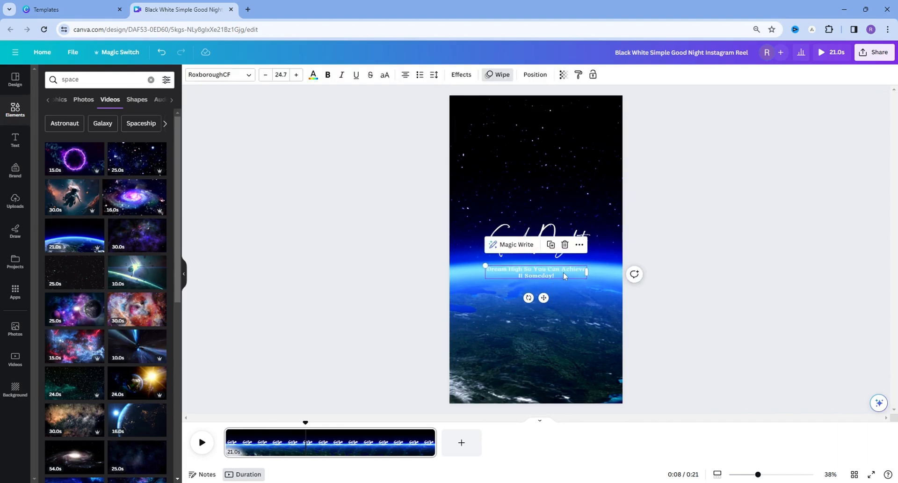
{"action": "left_click", "coordinate": [563, 271]}
{"action": "left_click", "coordinate": [568, 251]}
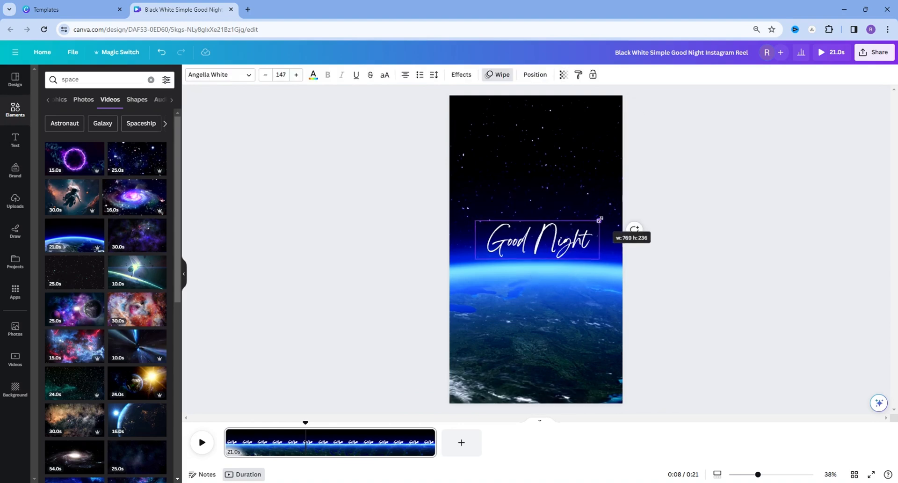
- Try enlarging the Good Night heading to size 158 and changing its font to DM Sans
{"action": "left_click_drag", "start_coordinate": [475, 258], "coordinate": [467, 261]}
{"action": "double_click", "coordinate": [585, 251]}
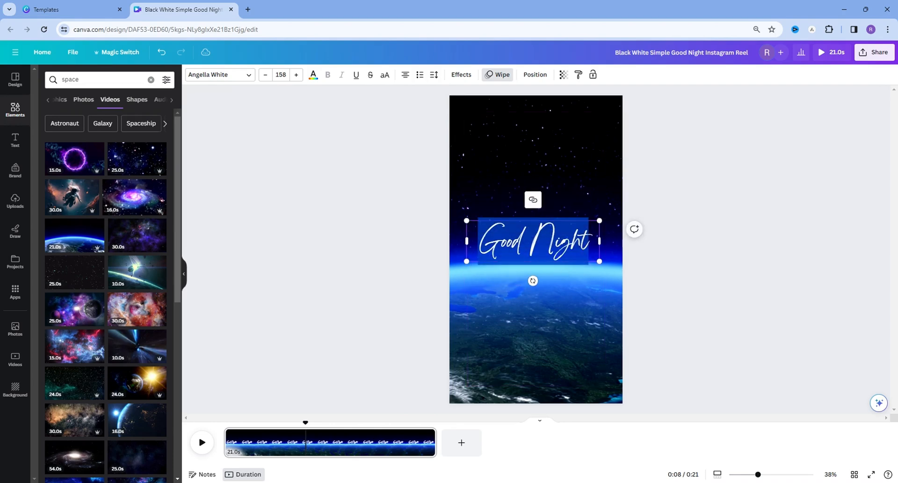
{"action": "left_click", "coordinate": [247, 75]}
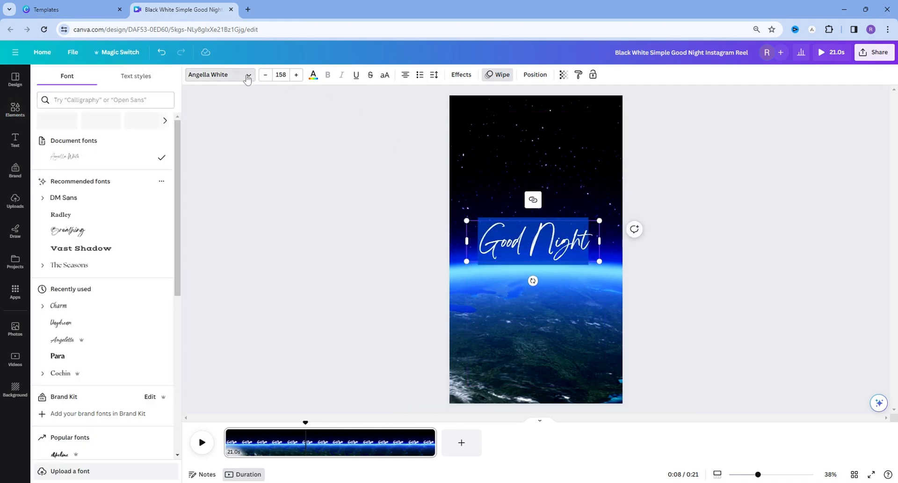
{"action": "left_click", "coordinate": [58, 203]}
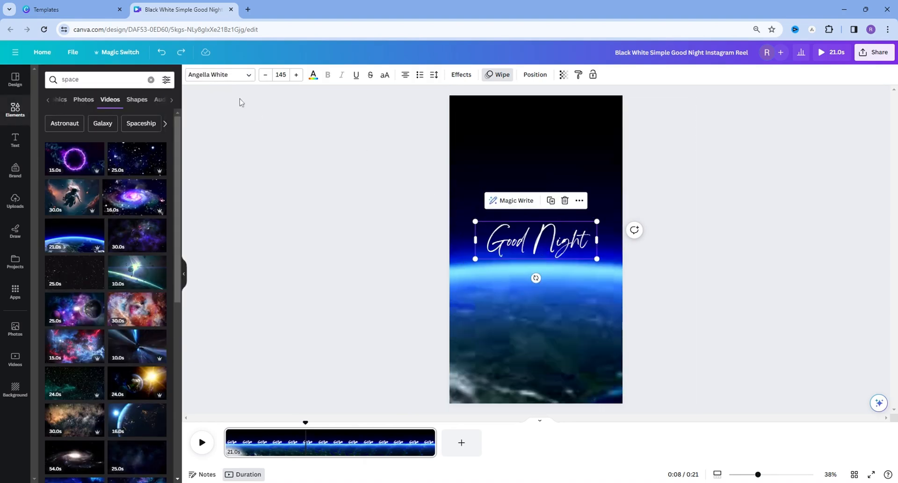
- Change the Good Night heading's font to Belleza and reduce its size to 136
{"action": "left_click", "coordinate": [247, 75]}
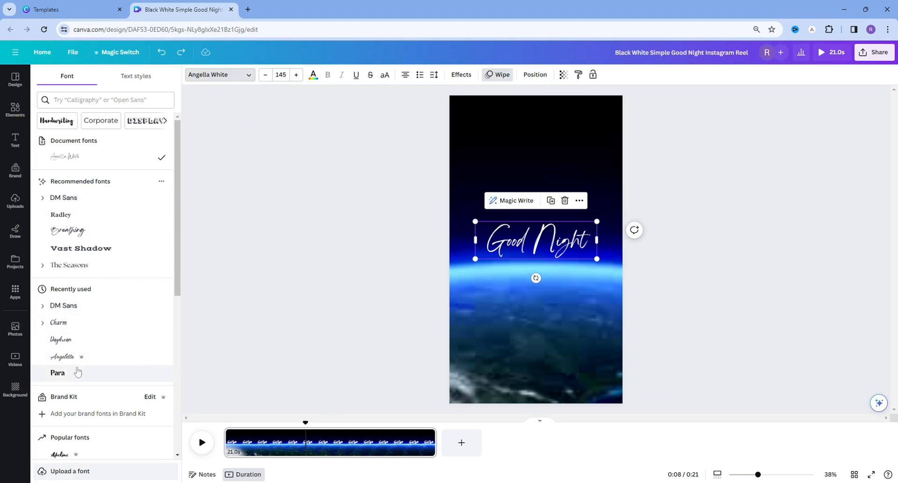
{"action": "scroll", "coordinate": [90, 398], "scroll_direction": "down", "scroll_amount": 1}
{"action": "scroll", "coordinate": [89, 398], "scroll_direction": "down", "scroll_amount": 5}
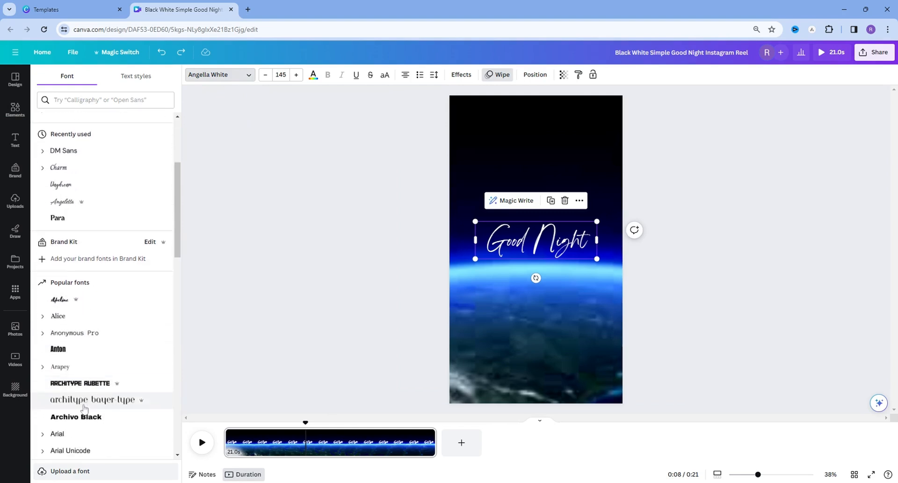
{"action": "scroll", "coordinate": [86, 395], "scroll_direction": "down", "scroll_amount": 3}
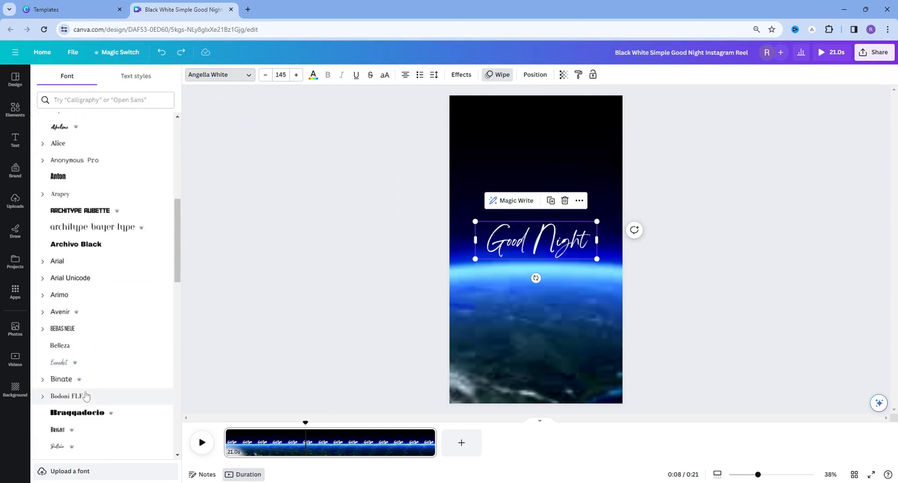
{"action": "left_click", "coordinate": [65, 347]}
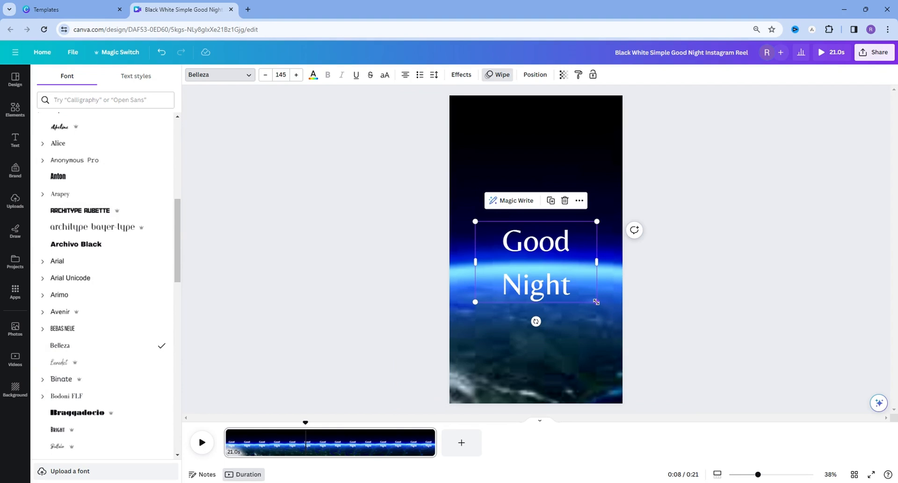
{"action": "left_click", "coordinate": [266, 76]}
{"action": "left_click", "coordinate": [266, 77]}
{"action": "left_click", "coordinate": [267, 76]}
{"action": "left_click", "coordinate": [266, 76]}
{"action": "left_click", "coordinate": [267, 77]}
{"action": "left_click", "coordinate": [267, 77]}
{"action": "left_click", "coordinate": [266, 76]}
{"action": "left_click", "coordinate": [266, 76]}
- Scale the Good Night heading down to size 112 and widen its text box so both words fit on one line
{"action": "double_click", "coordinate": [538, 263]}
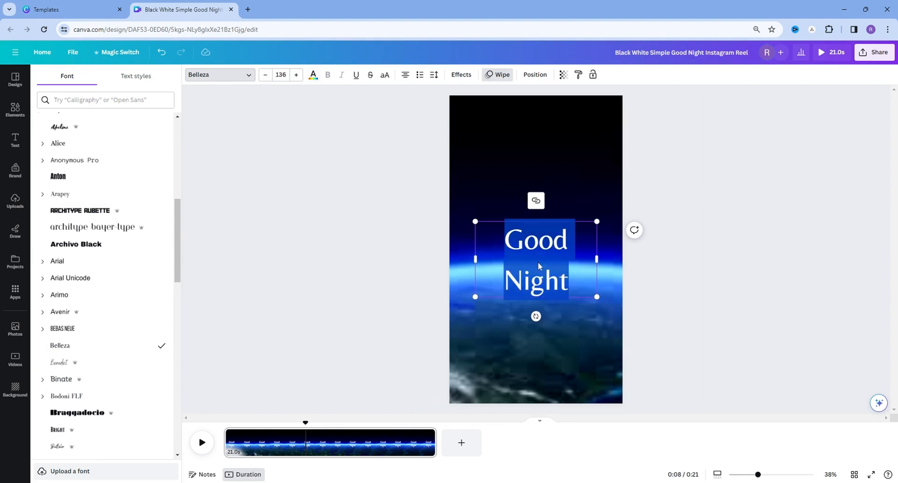
{"action": "left_click", "coordinate": [568, 239]}
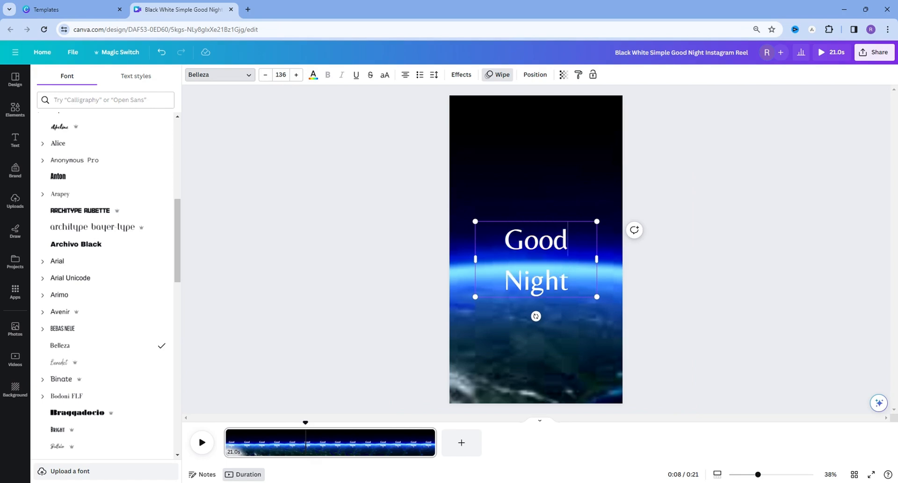
{"action": "key", "text": "Delete"}
{"action": "key", "text": "Return"}
{"action": "left_click_drag", "start_coordinate": [597, 299], "coordinate": [576, 284]}
{"action": "left_click_drag", "start_coordinate": [577, 253], "coordinate": [601, 236]}
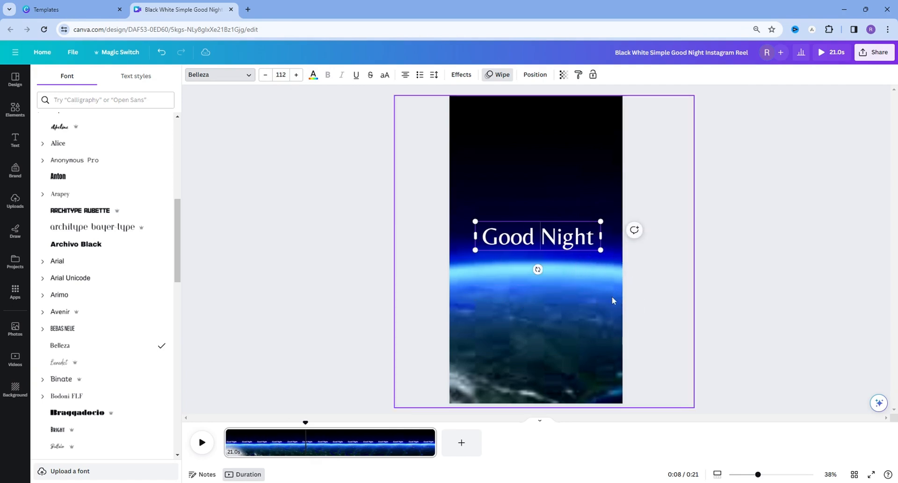
{"action": "left_click_drag", "start_coordinate": [471, 236], "coordinate": [466, 236]}
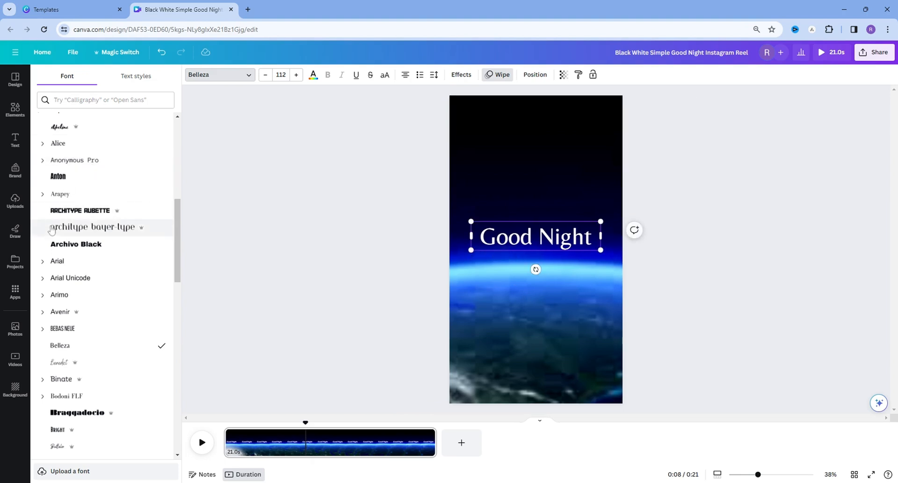
- Open the Bulk create app and upload the facts CSV containing the Fact Number and Fact fields
{"action": "left_click", "coordinate": [17, 114]}
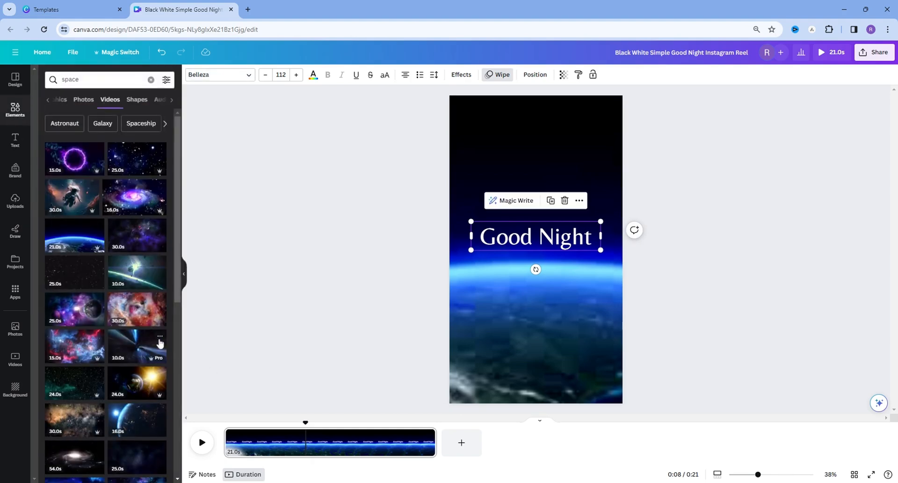
{"action": "left_click", "coordinate": [395, 309]}
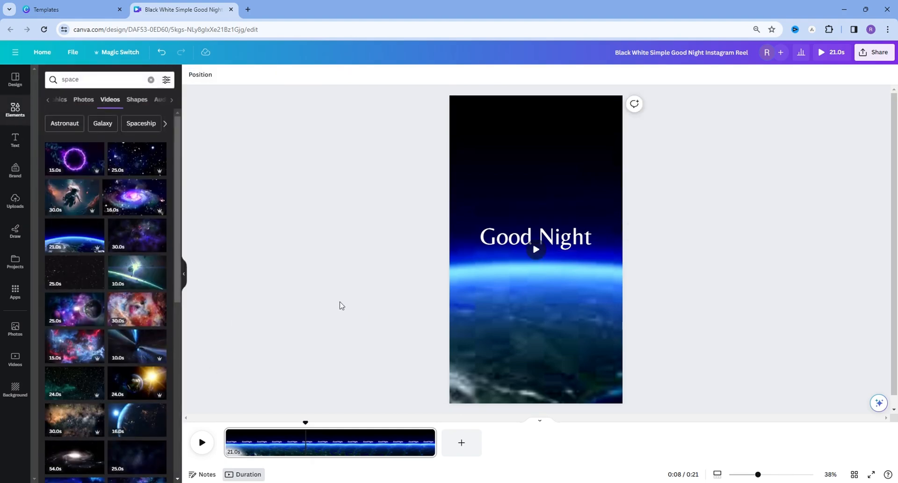
{"action": "left_click", "coordinate": [18, 295]}
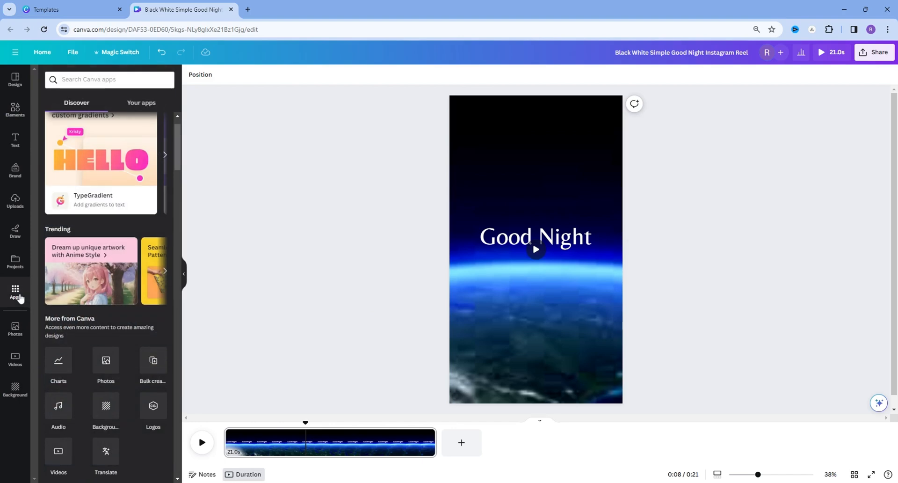
{"action": "left_click", "coordinate": [153, 362]}
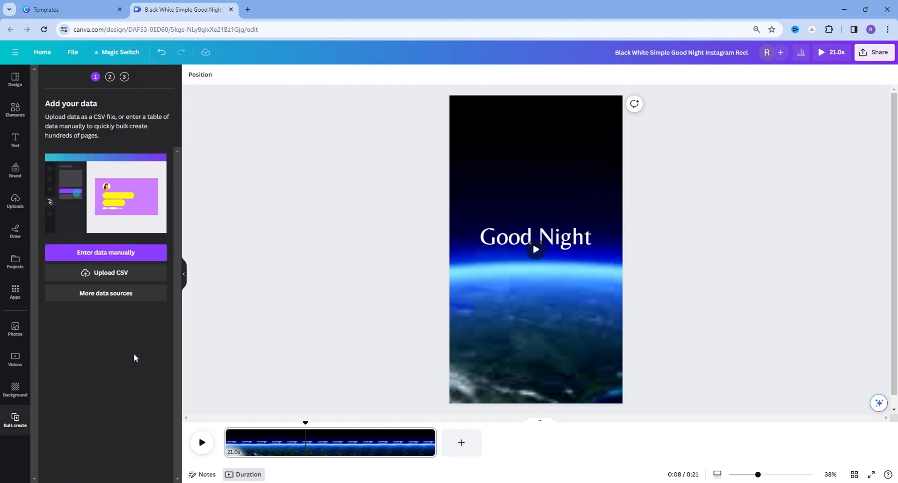
{"action": "left_click", "coordinate": [108, 278]}
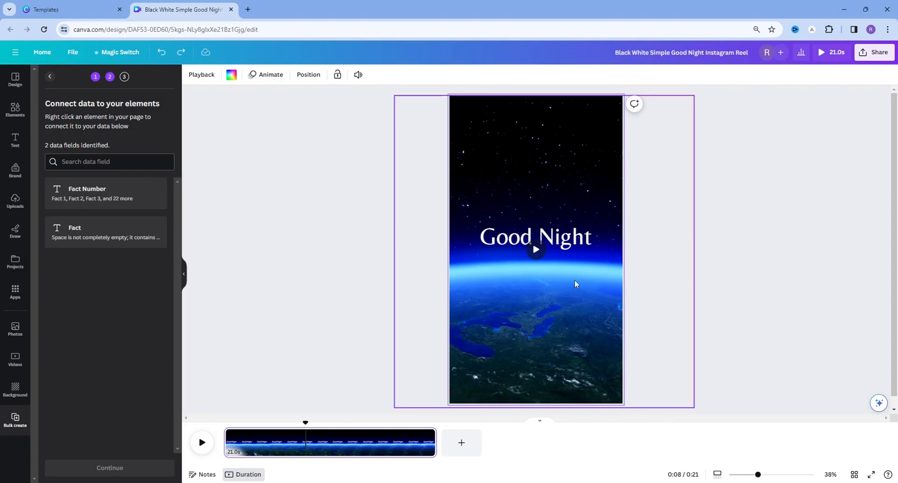
{"action": "mouse_move", "coordinate": [427, 439]}
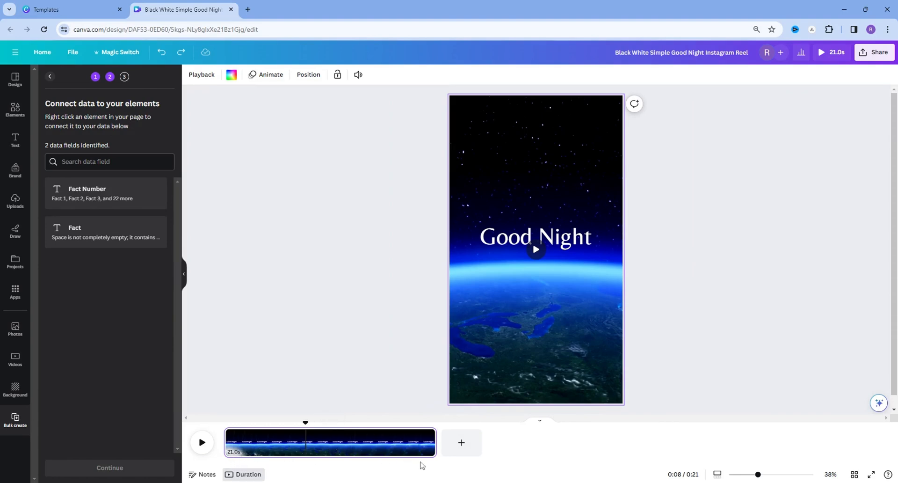
- Shorten the template page to 7.0 seconds on the timeline
{"action": "left_click_drag", "start_coordinate": [435, 445], "coordinate": [295, 446]}
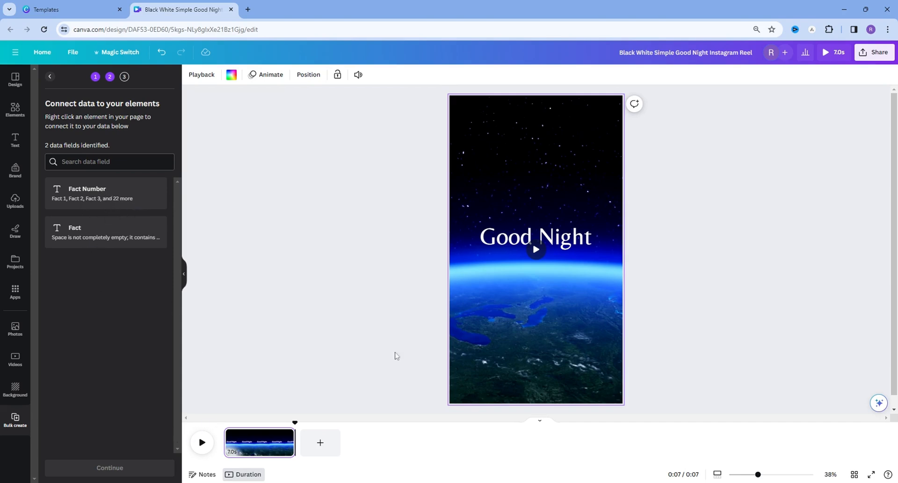
{"action": "left_click", "coordinate": [702, 258]}
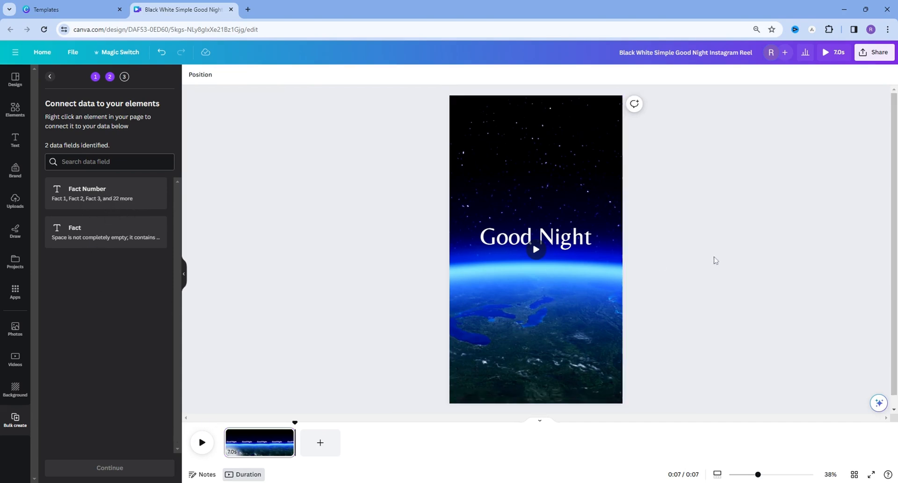
- Duplicate the Good Night heading and place one copy in the page's upper part and the other in its lower part
{"action": "left_click", "coordinate": [568, 242]}
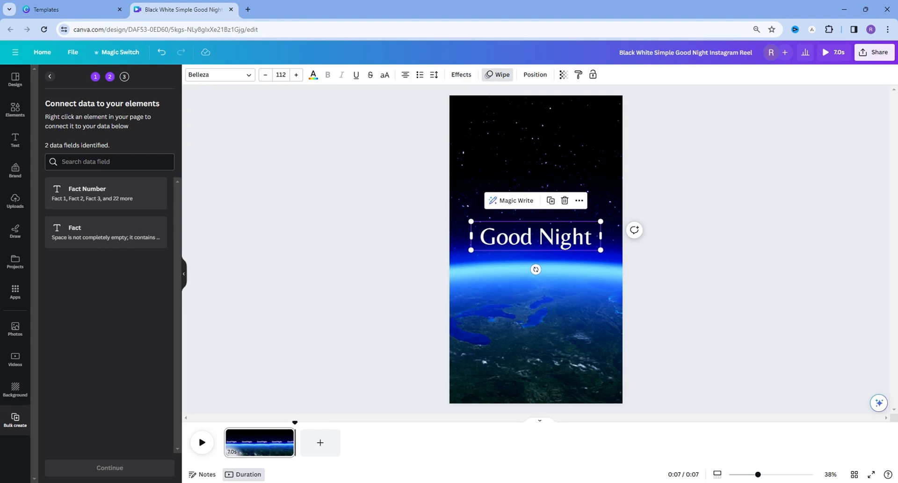
{"action": "left_click", "coordinate": [551, 202]}
{"action": "left_click_drag", "start_coordinate": [558, 247], "coordinate": [571, 338]}
{"action": "left_click", "coordinate": [563, 241]}
{"action": "left_click_drag", "start_coordinate": [554, 247], "coordinate": [479, 170]}
{"action": "double_click", "coordinate": [544, 184]}
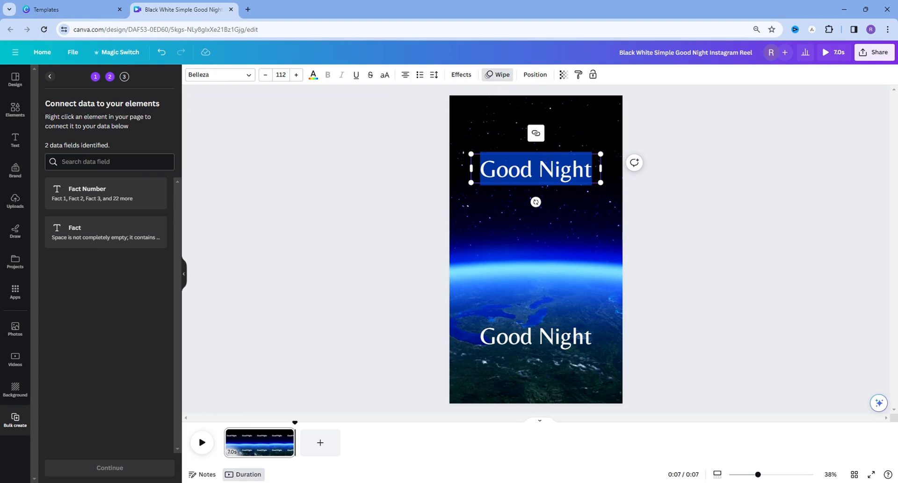
{"action": "left_click", "coordinate": [648, 255]}
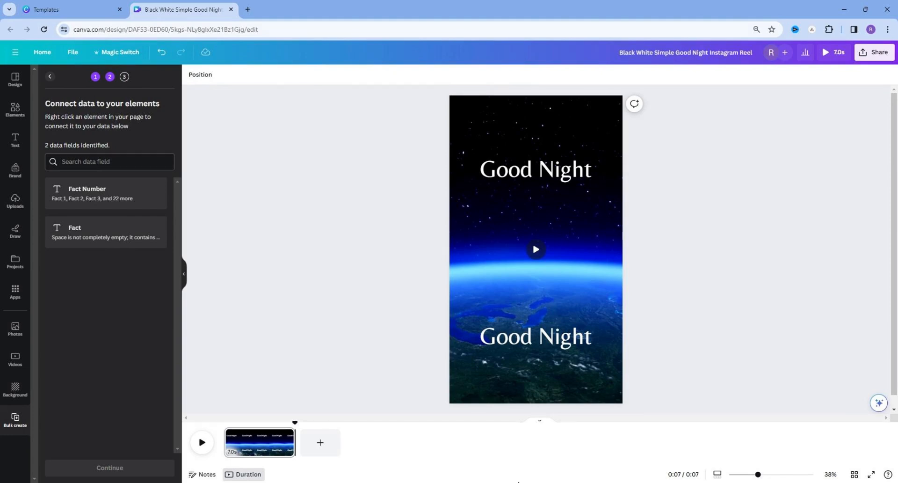
- Connect the upper Good Night heading to the Fact data field and the lower one to Fact Number
{"action": "right_click", "coordinate": [541, 170]}
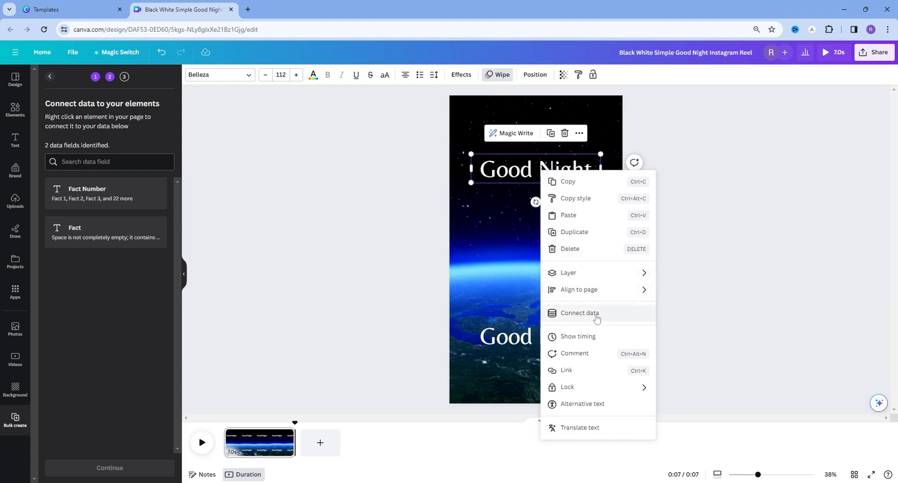
{"action": "left_click", "coordinate": [596, 318]}
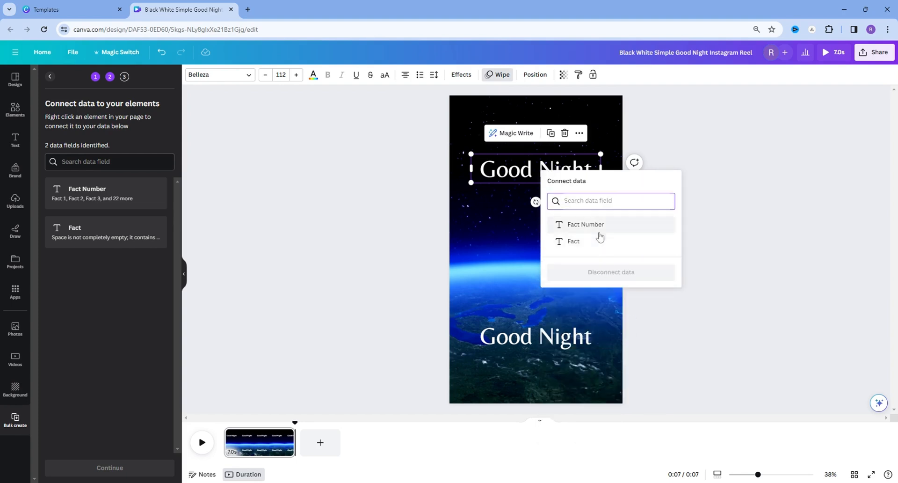
{"action": "left_click", "coordinate": [574, 240]}
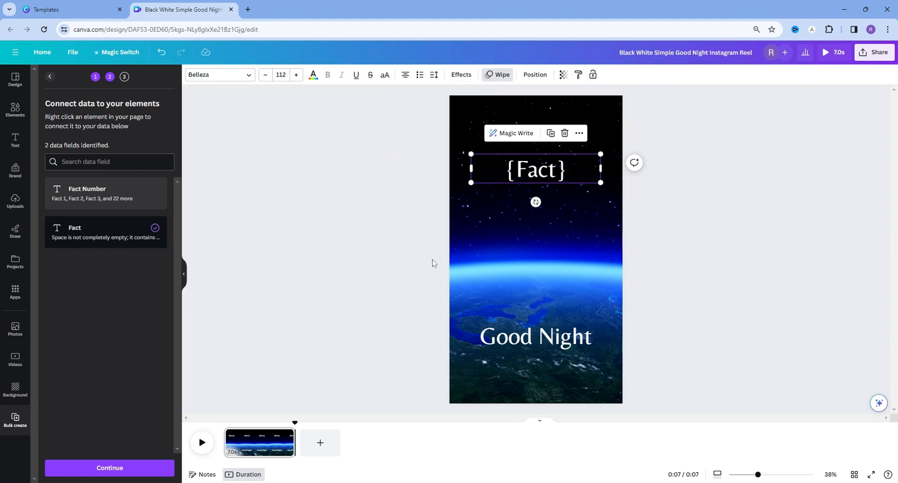
{"action": "left_click", "coordinate": [557, 348]}
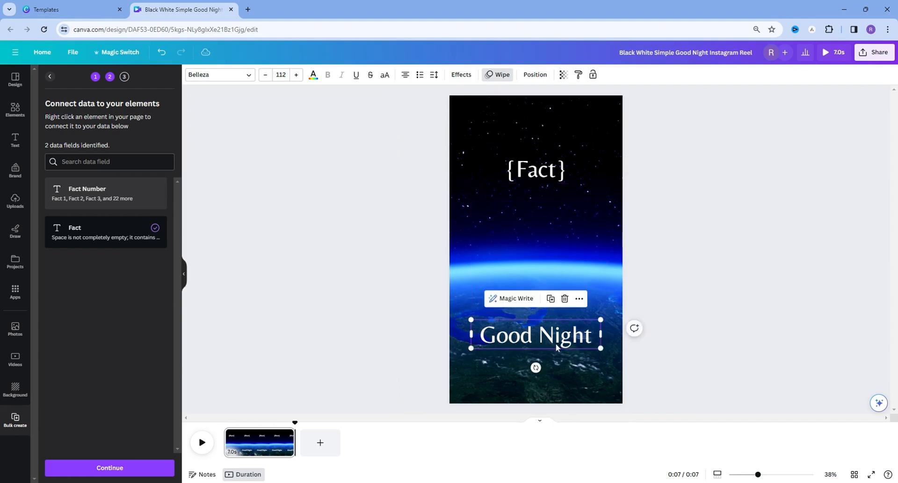
{"action": "right_click", "coordinate": [557, 341]}
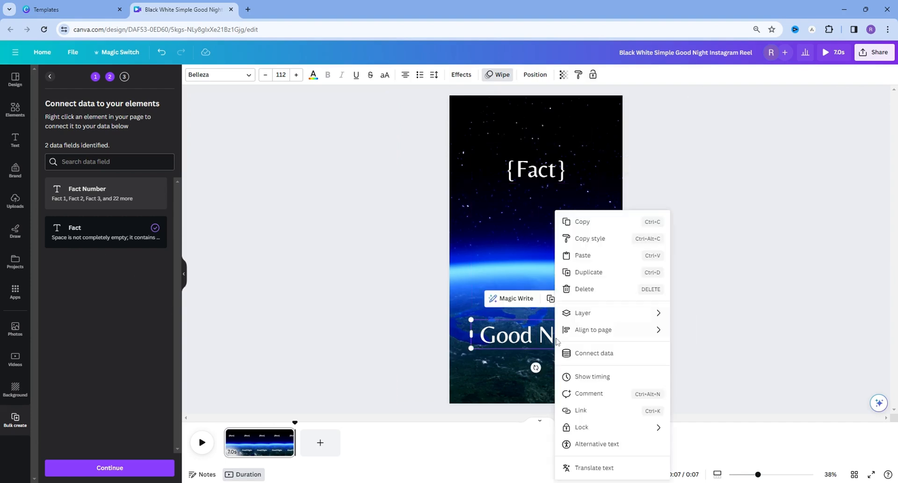
{"action": "left_click", "coordinate": [622, 354]}
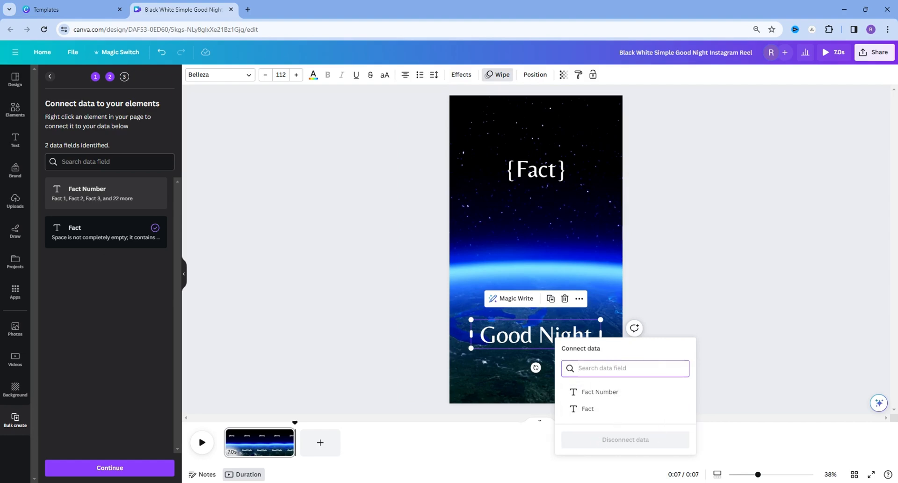
{"action": "left_click", "coordinate": [603, 393]}
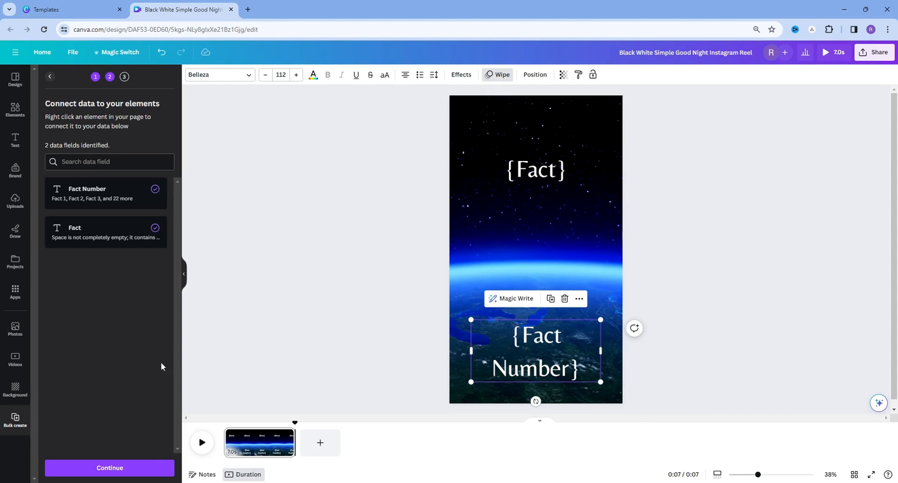
- Continue to the Apply data stage and check the list of facts, keeping all 25 rows selected
{"action": "left_click", "coordinate": [108, 471]}
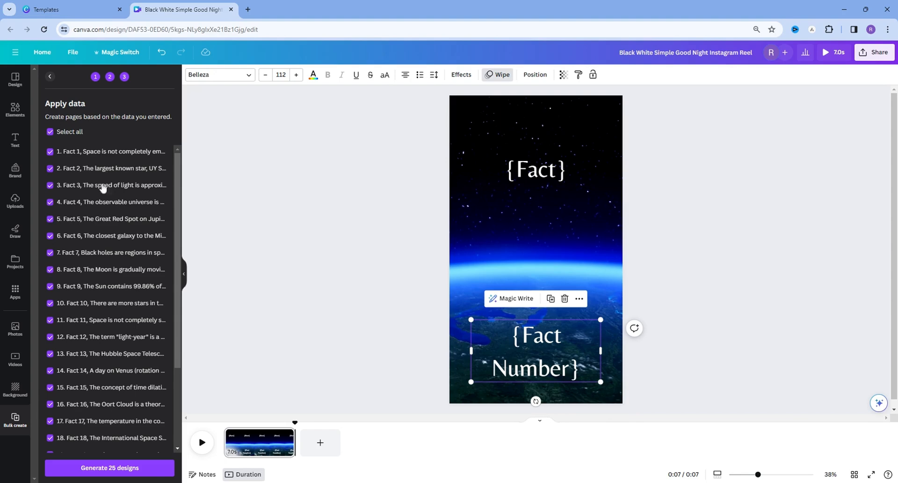
{"action": "scroll", "coordinate": [98, 222], "scroll_direction": "down", "scroll_amount": 3}
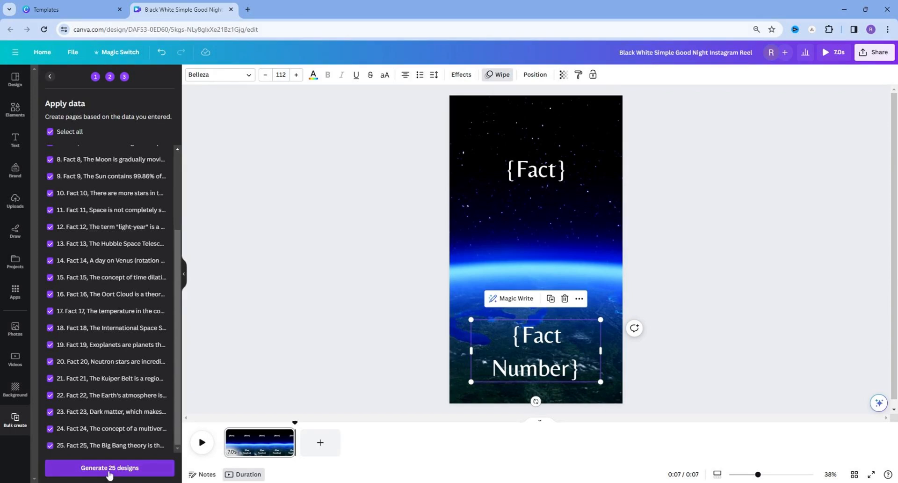
{"action": "left_click", "coordinate": [110, 472]}
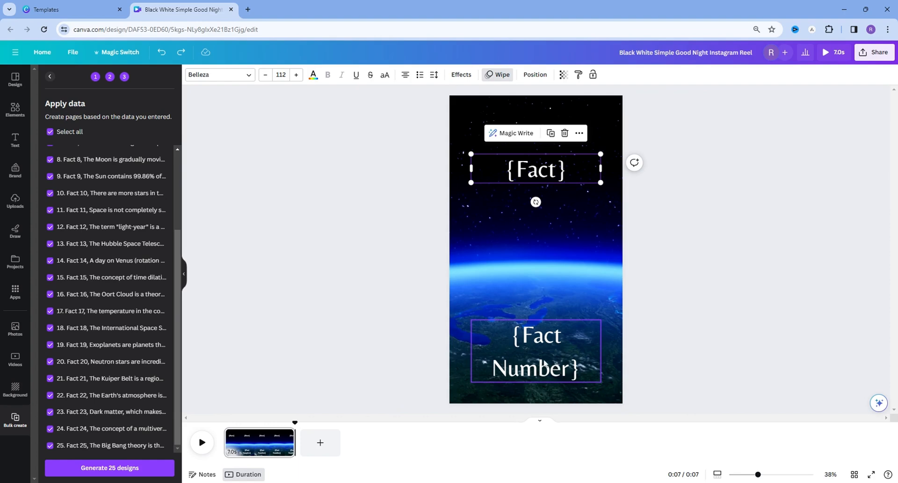
- Move the {Fact} placeholder up near the page's top edge and set its font size to 80
{"action": "left_click", "coordinate": [544, 363]}
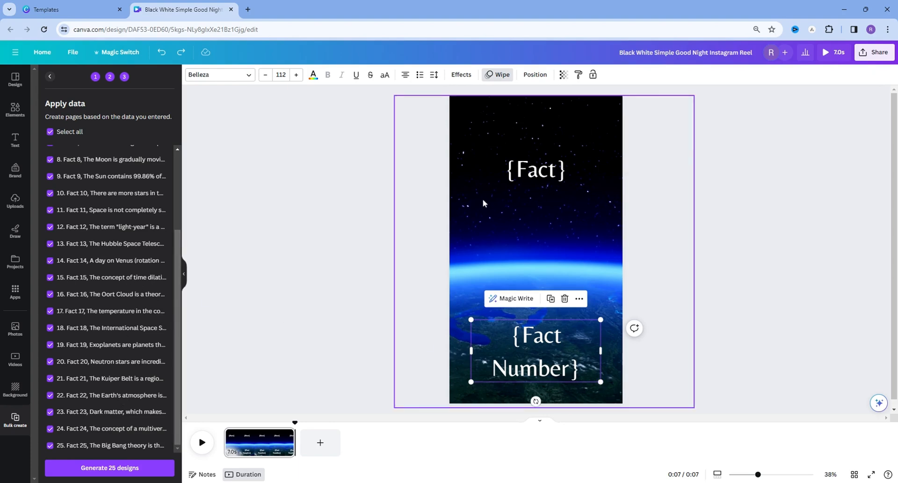
{"action": "left_click", "coordinate": [547, 175]}
{"action": "left_click_drag", "start_coordinate": [548, 172], "coordinate": [546, 130]}
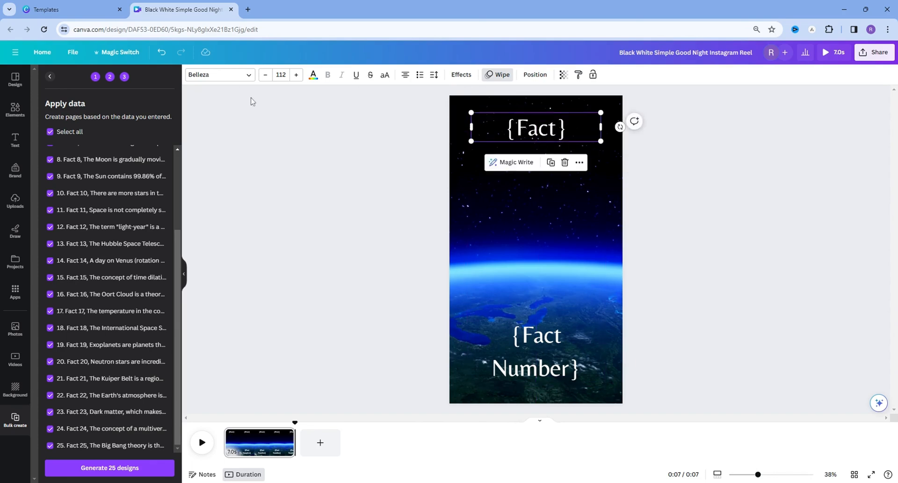
{"action": "left_click", "coordinate": [279, 74]}
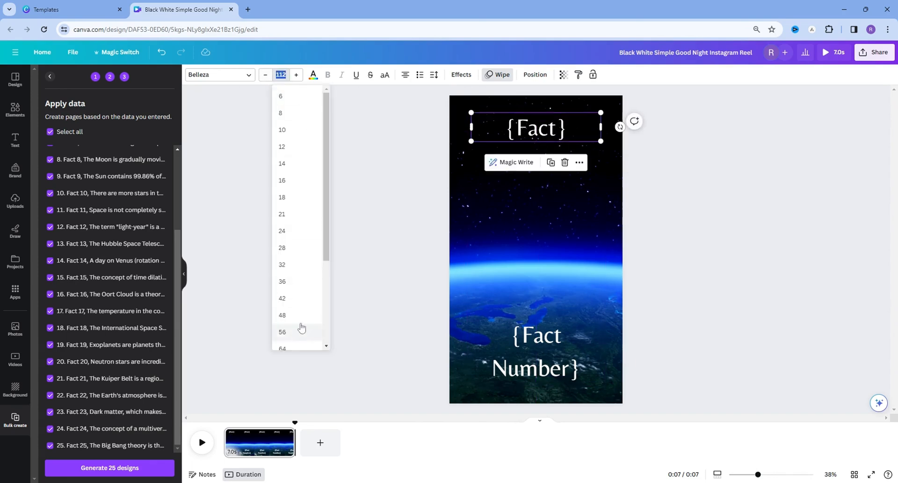
{"action": "scroll", "coordinate": [297, 328], "scroll_direction": "down", "scroll_amount": 5}
{"action": "left_click", "coordinate": [294, 254]}
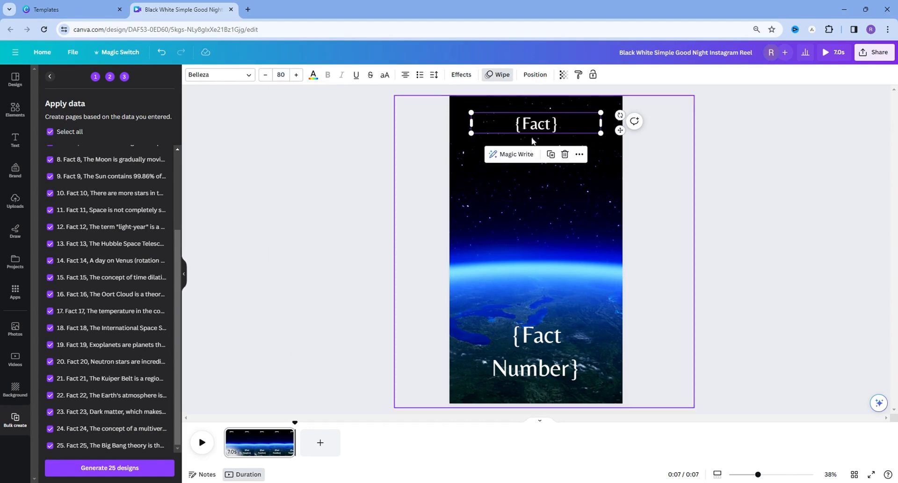
- Scale the {Fact Number} placeholder down to about size 85 so it fits on one line, and move it lower on the page
{"action": "left_click", "coordinate": [536, 374]}
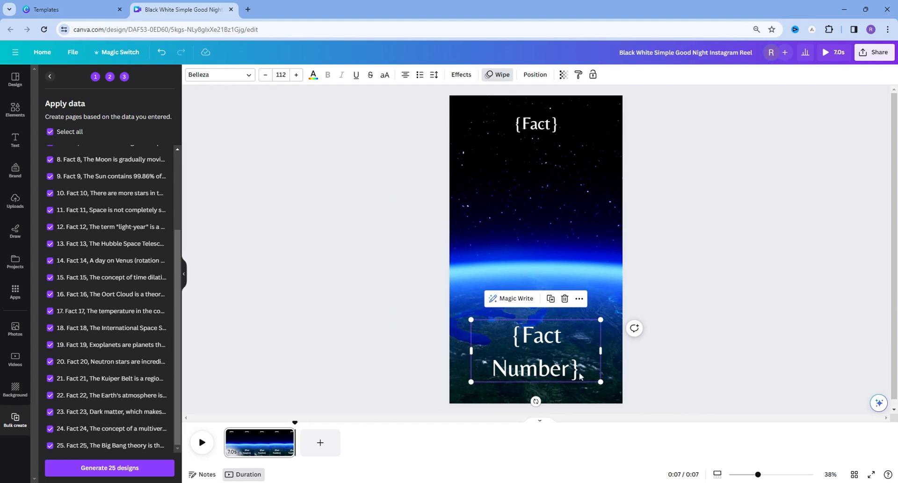
{"action": "left_click_drag", "start_coordinate": [597, 381], "coordinate": [604, 346]}
{"action": "left_click_drag", "start_coordinate": [540, 340], "coordinate": [540, 361]}
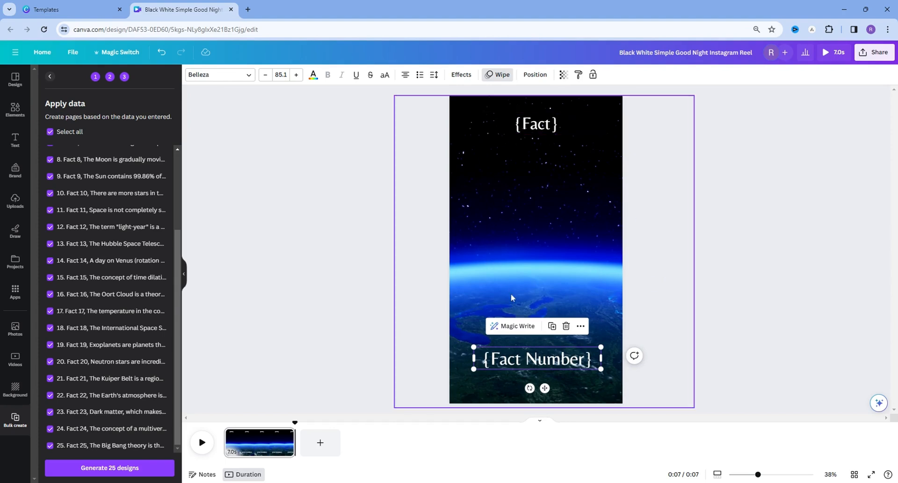
{"action": "left_click_drag", "start_coordinate": [533, 364], "coordinate": [533, 369]}
{"action": "left_click", "coordinate": [673, 312]}
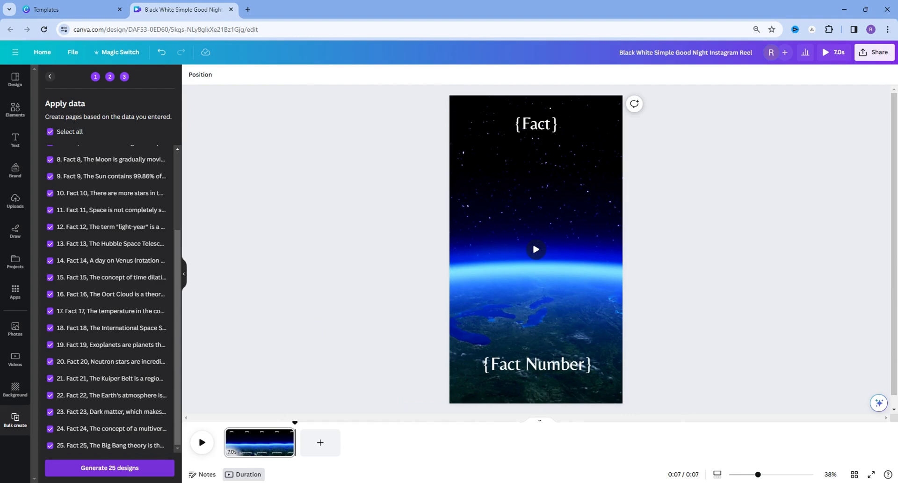
- Generate the 25 designs from the data and preview the first fact pages
{"action": "left_click", "coordinate": [112, 473]}
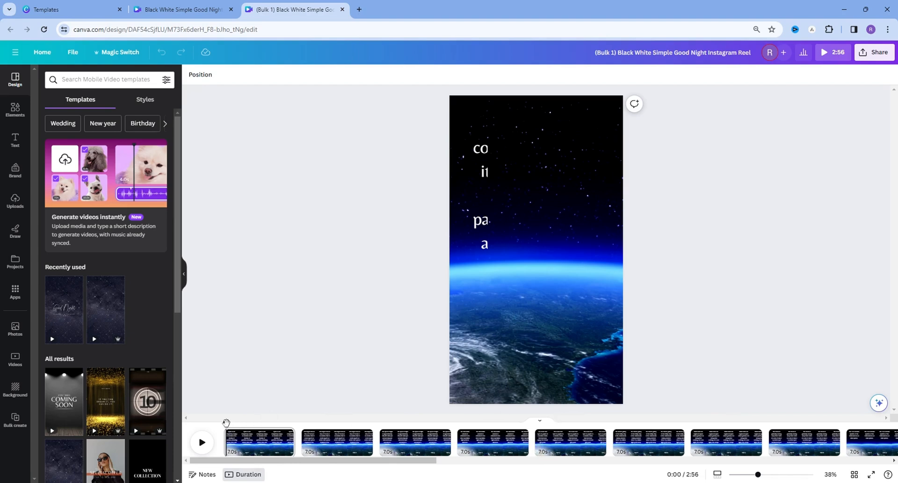
{"action": "left_click", "coordinate": [204, 445]}
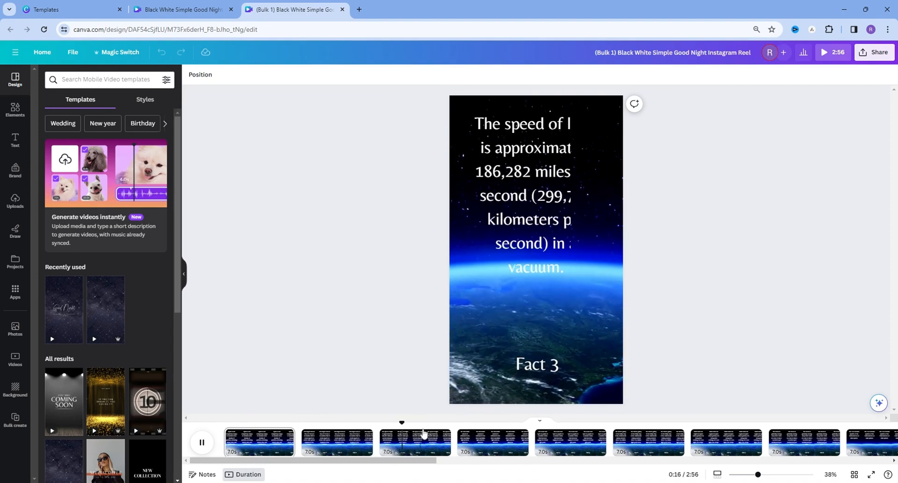
{"action": "left_click_drag", "start_coordinate": [421, 460], "coordinate": [457, 463]}
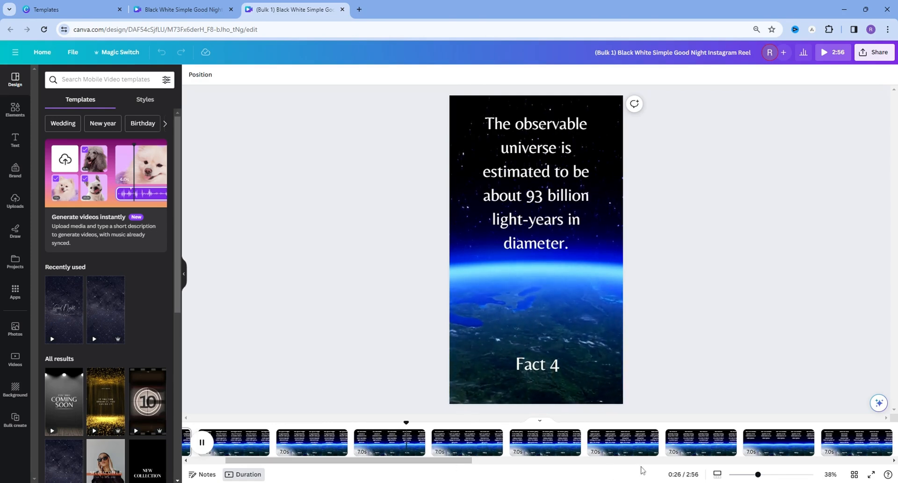
- Preview the Fact 5 page and extend its duration to 8.7 seconds
{"action": "left_click", "coordinate": [451, 453]}
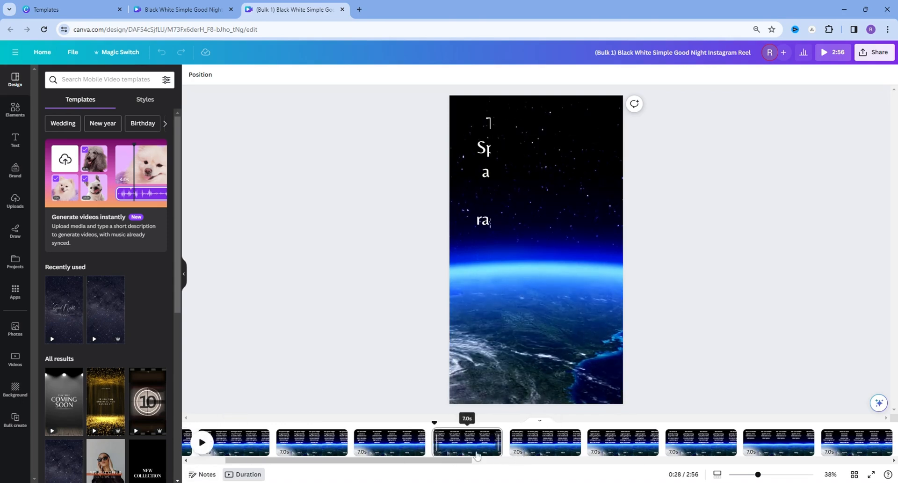
{"action": "left_click_drag", "start_coordinate": [439, 425], "coordinate": [478, 421]}
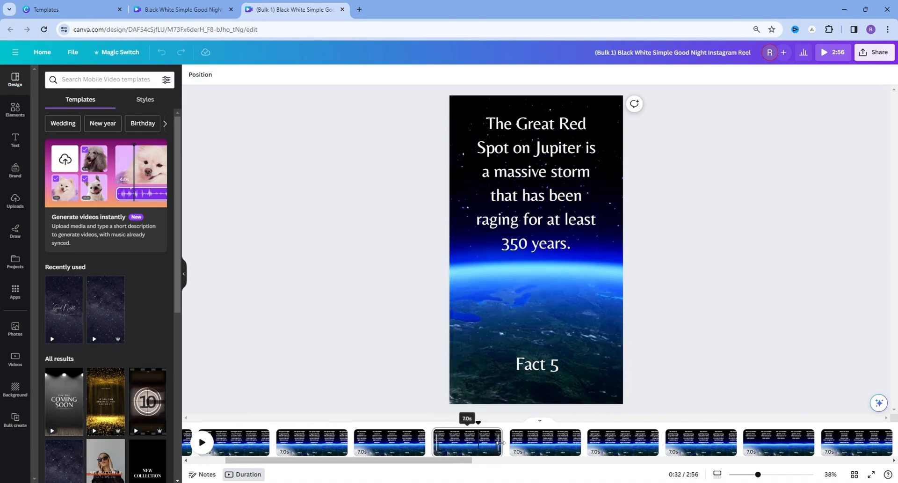
{"action": "left_click_drag", "start_coordinate": [502, 442], "coordinate": [520, 442]}
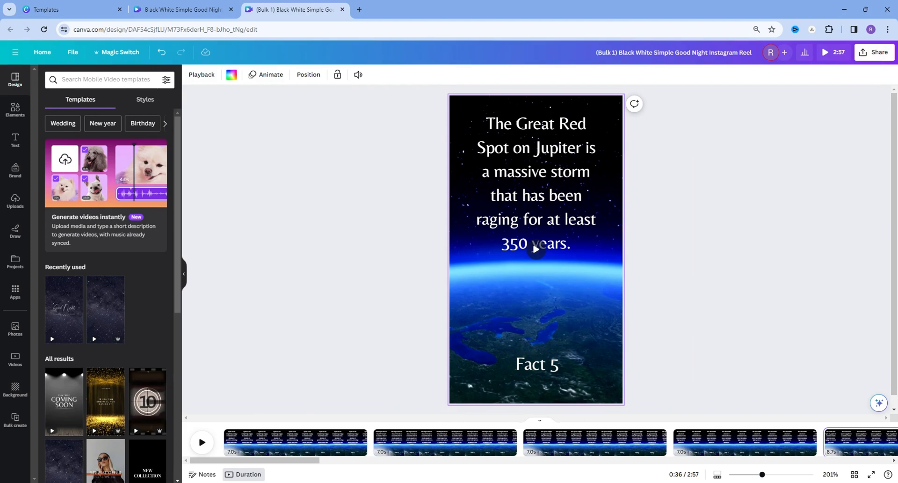
- Open the MP4 Video download settings and look through the list of pages available for download
{"action": "left_click", "coordinate": [874, 52]}
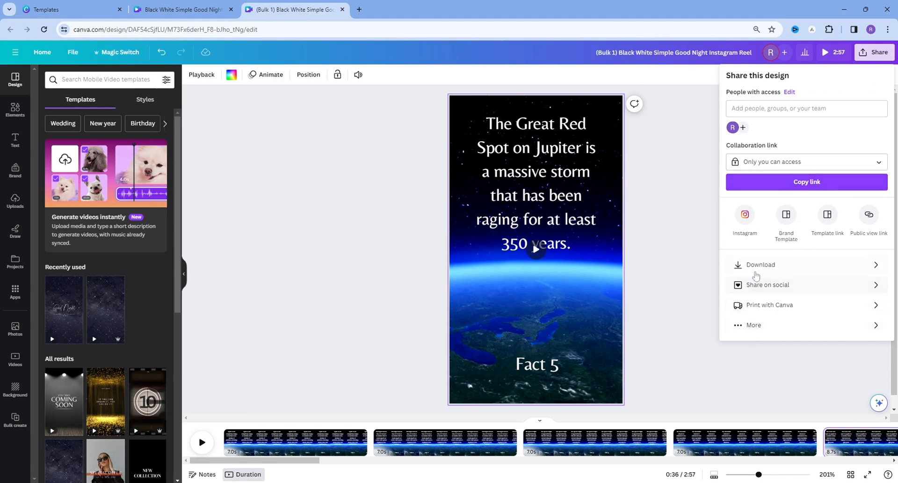
{"action": "left_click", "coordinate": [807, 272]}
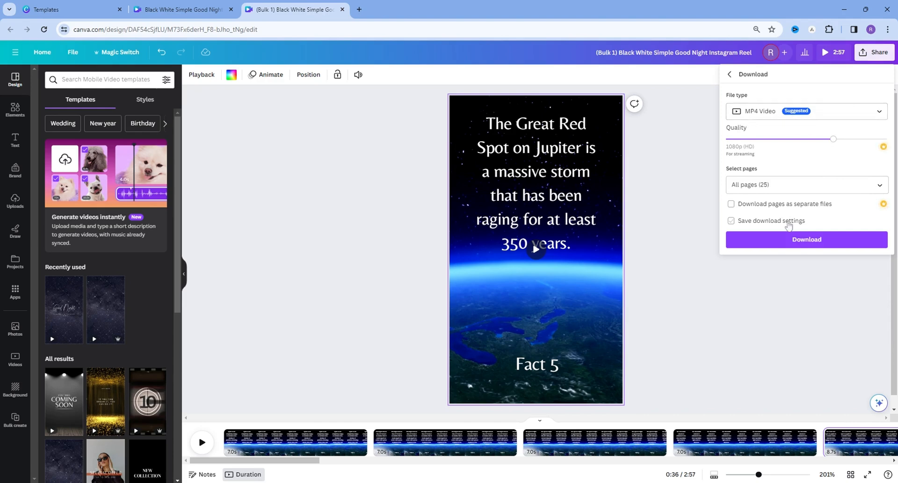
{"action": "left_click", "coordinate": [887, 186]}
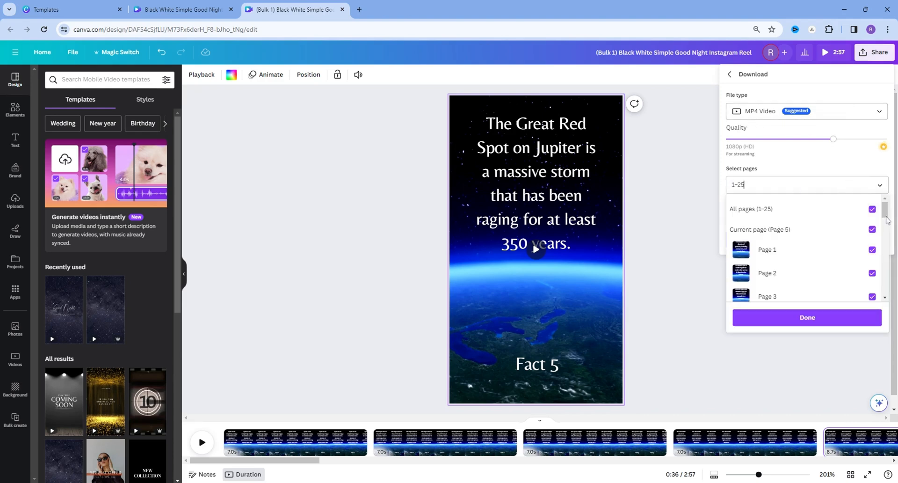
{"action": "left_click_drag", "start_coordinate": [887, 219], "coordinate": [890, 241]}
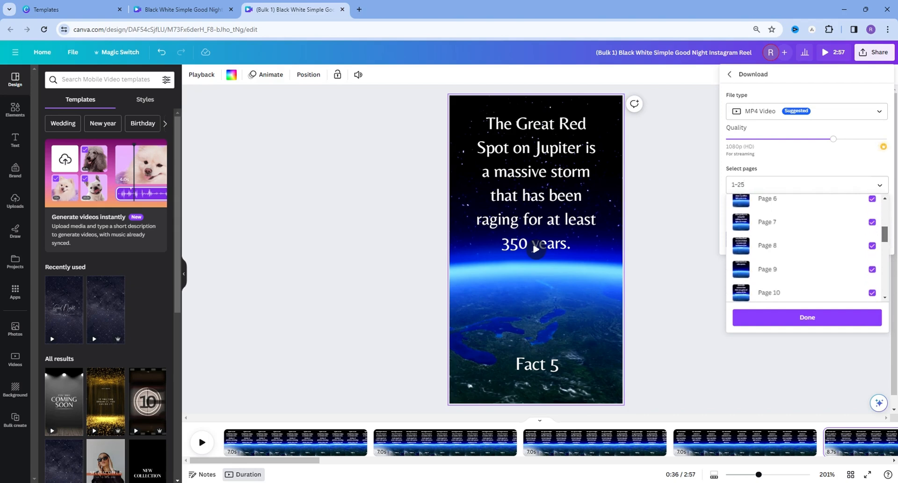
{"action": "left_click_drag", "start_coordinate": [890, 240], "coordinate": [890, 210]}
{"action": "scroll", "coordinate": [840, 283], "scroll_direction": "down", "scroll_amount": 2}
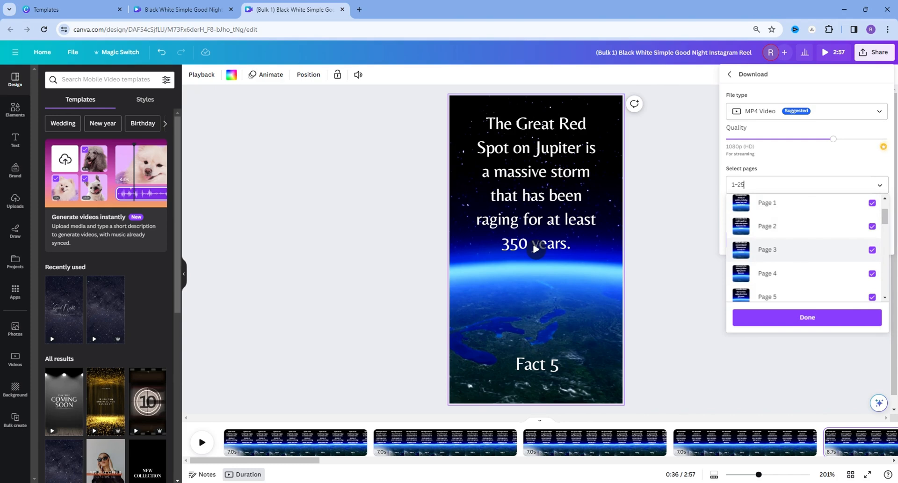
{"action": "scroll", "coordinate": [881, 212], "scroll_direction": "up", "scroll_amount": 2}
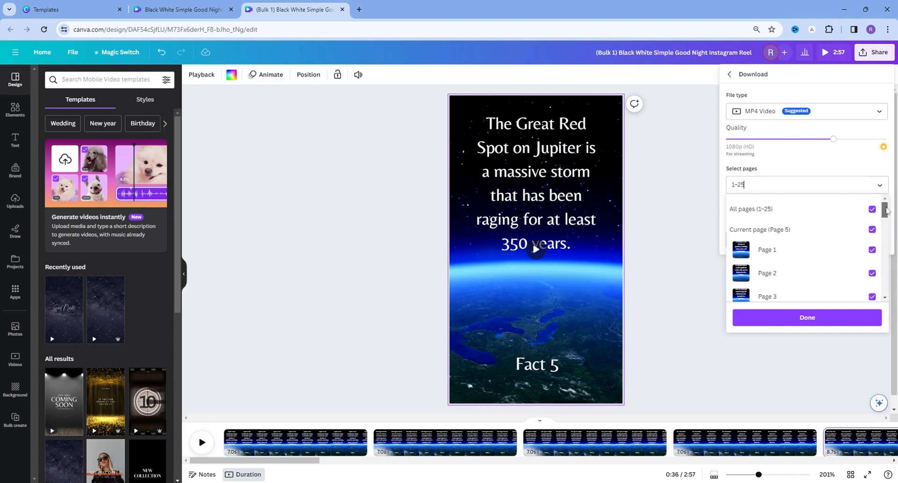
- Clear the all-pages download selection and select only pages 1 to 5
{"action": "left_click", "coordinate": [872, 209]}
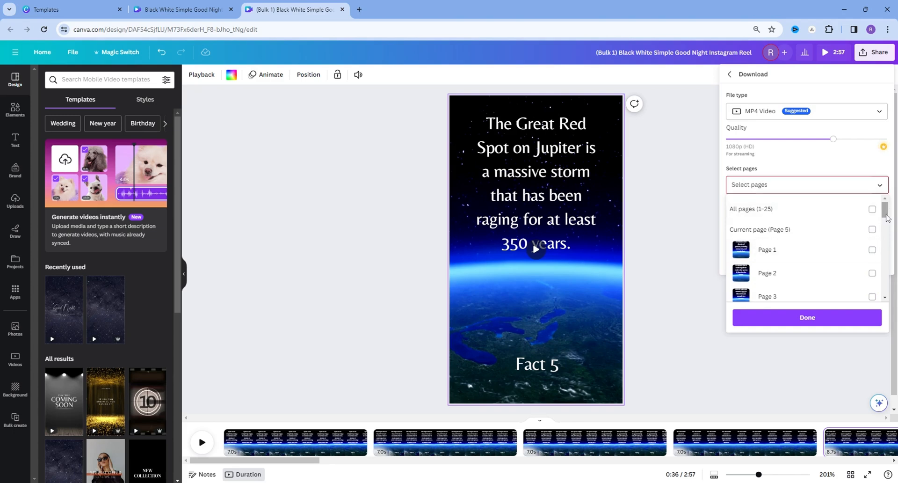
{"action": "left_click_drag", "start_coordinate": [884, 217], "coordinate": [886, 220]}
{"action": "left_click", "coordinate": [873, 206]}
{"action": "left_click", "coordinate": [873, 228]}
{"action": "left_click", "coordinate": [872, 252]}
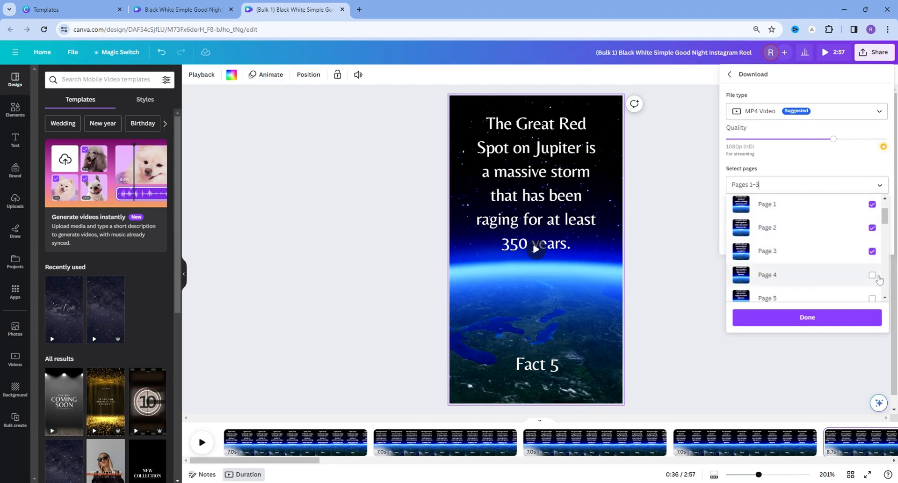
{"action": "left_click", "coordinate": [873, 298]}
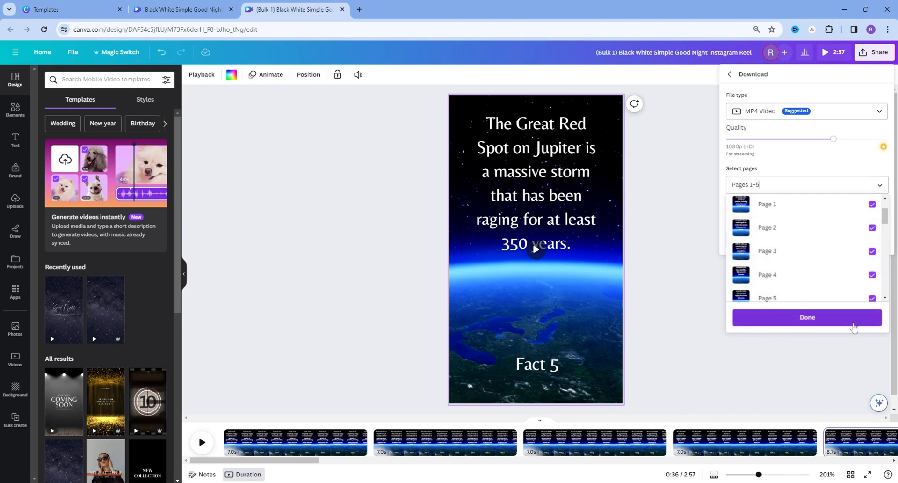
- Reselect all 25 pages for download and close the download settings without downloading
{"action": "scroll", "coordinate": [888, 246], "scroll_direction": "down", "scroll_amount": 3}
{"action": "scroll", "coordinate": [888, 246], "scroll_direction": "up", "scroll_amount": 5}
{"action": "left_click", "coordinate": [872, 208]}
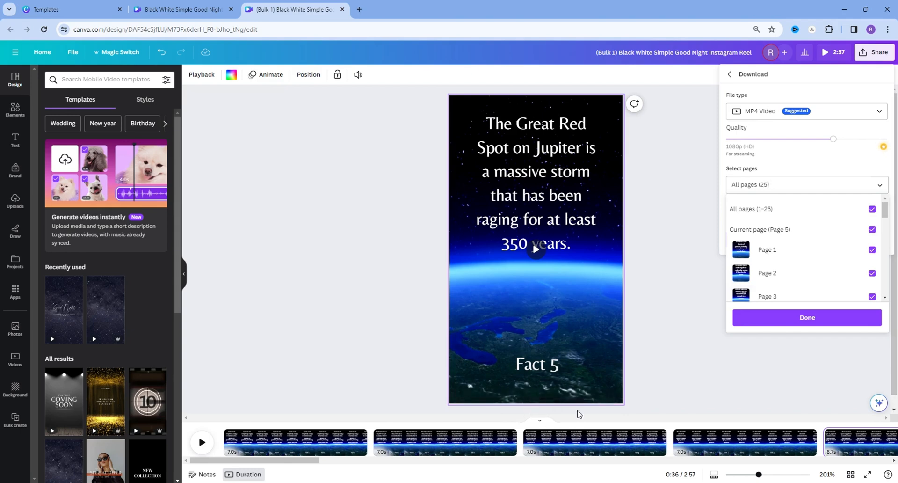
{"action": "left_click", "coordinate": [771, 371]}
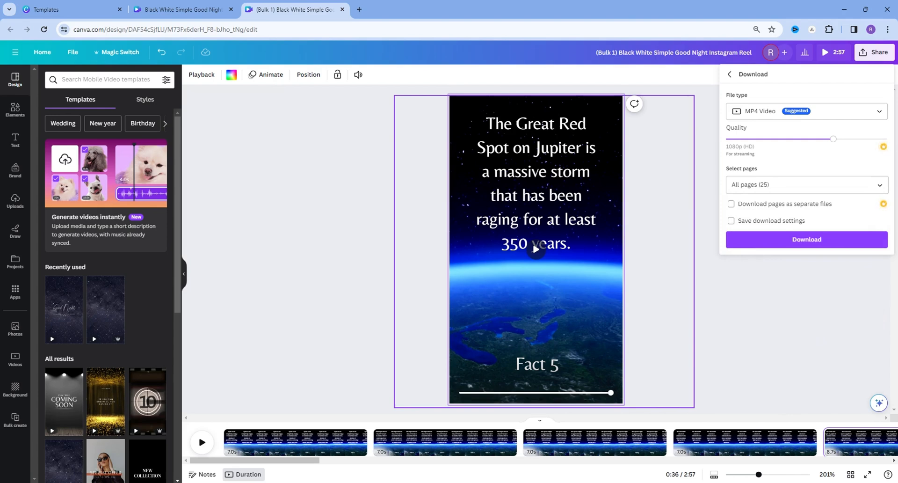
{"action": "left_click", "coordinate": [776, 347]}
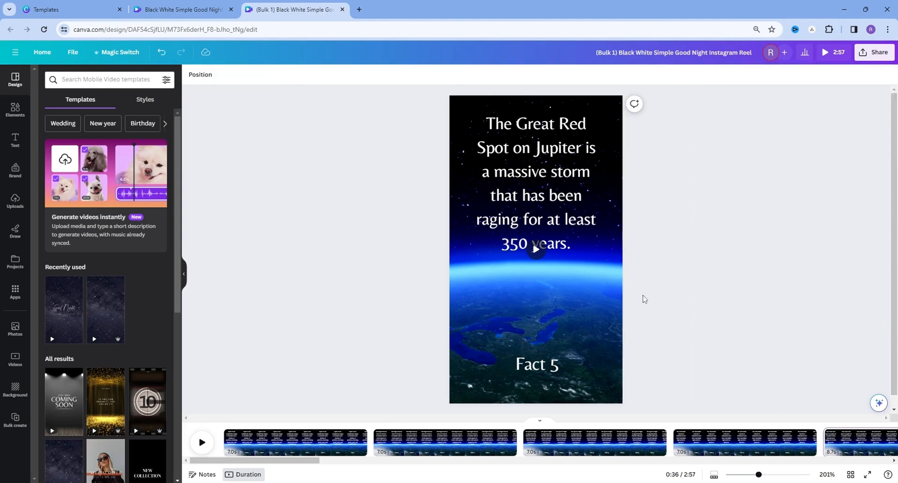